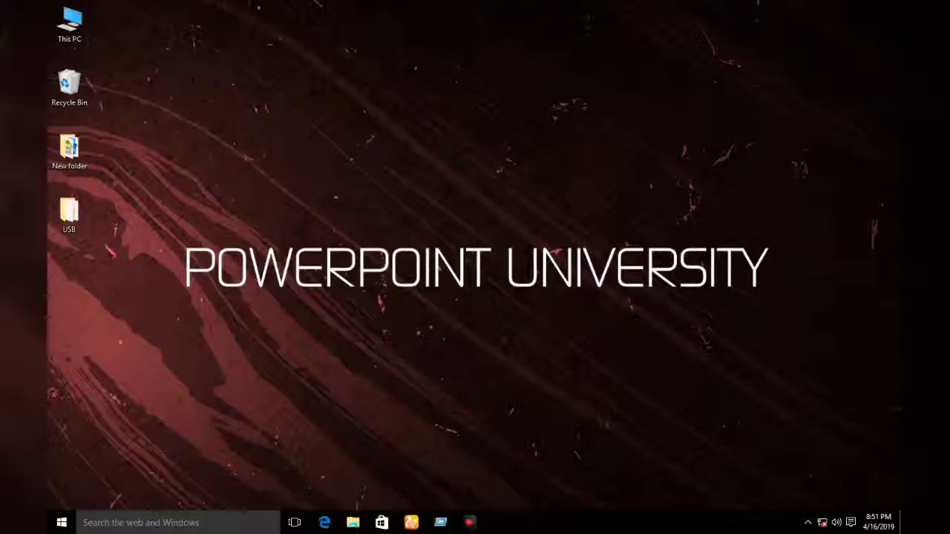
Refresh the desktop twice, then bring up the Windows Start menu.
right_click(199, 3)
left_click(231, 38)
right_click(229, 32)
left_click(238, 65)
left_click(62, 522)
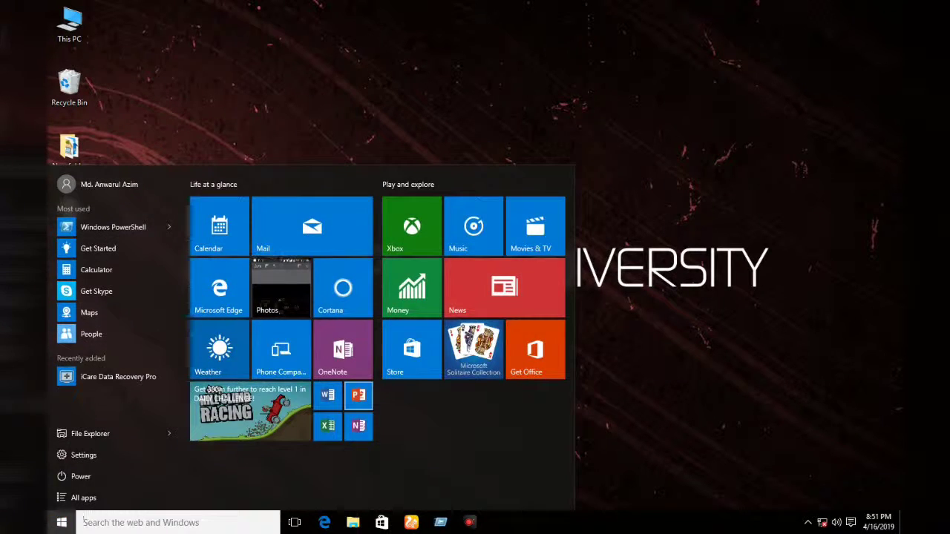
Launch PowerPoint, create a blank presentation, and switch its slide to the Blank layout.
left_click(359, 395)
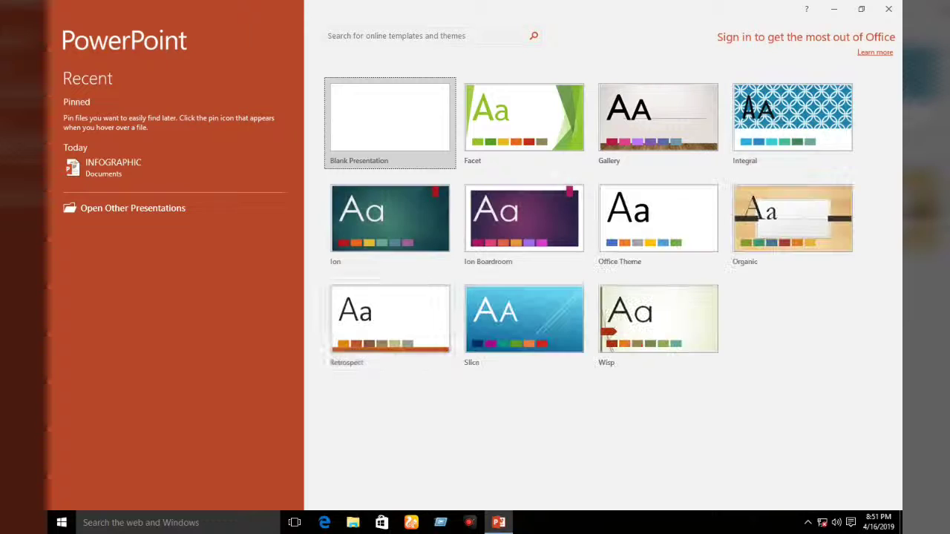
left_click(390, 118)
right_click(386, 109)
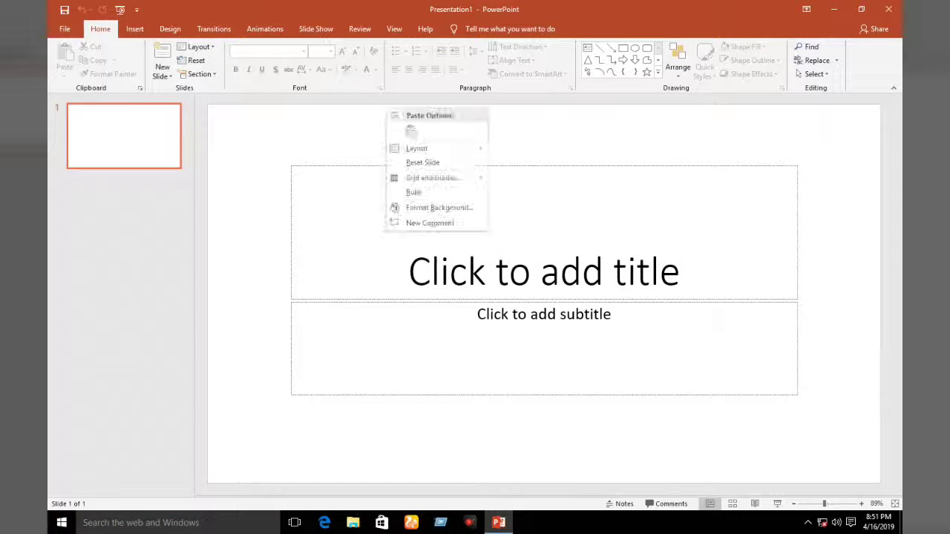
mouse_move(419, 148)
left_click(520, 294)
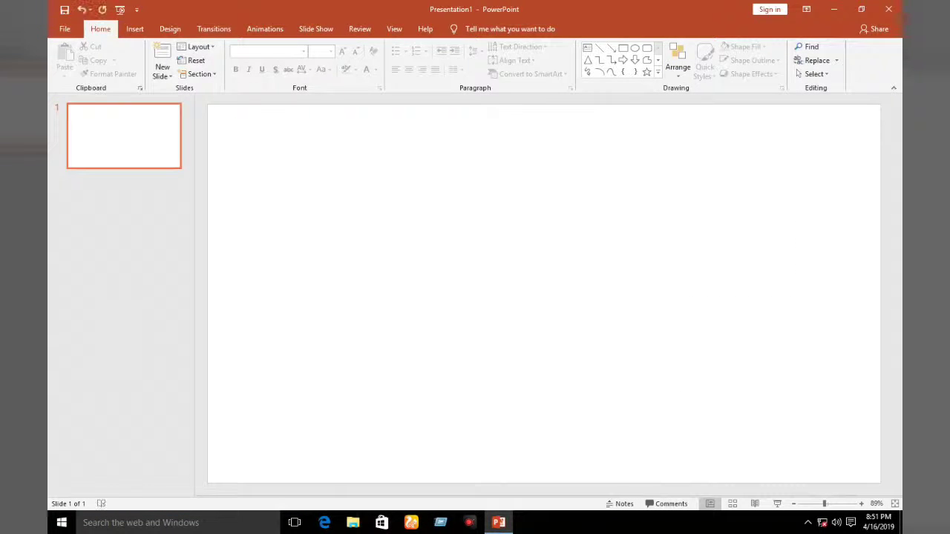
Draw a wide blue oval and a rectangle covering its top half.
left_click(634, 47)
mouse_move(341, 242)
left_mouse_down()
mouse_move(576, 285)
mouse_move(534, 295)
left_mouse_up()
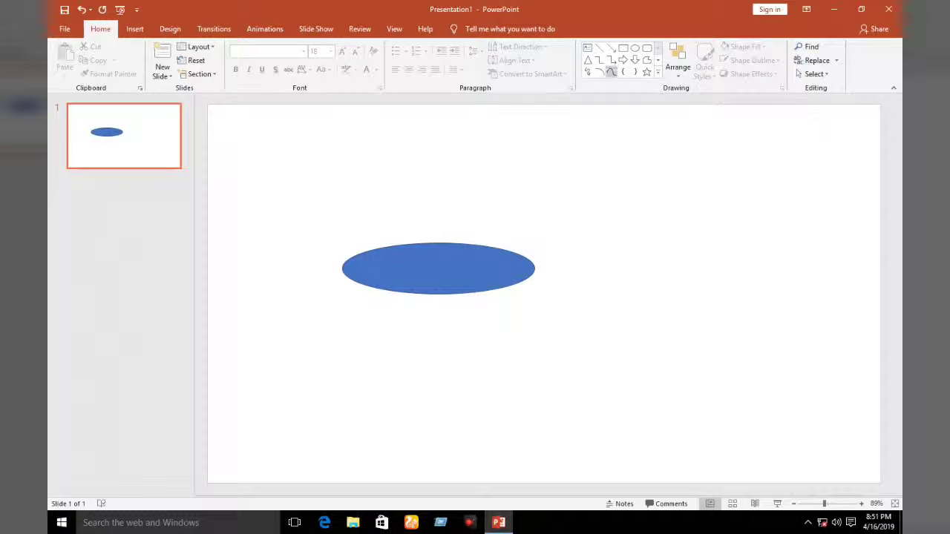
left_click_drag(295, 208, 610, 274)
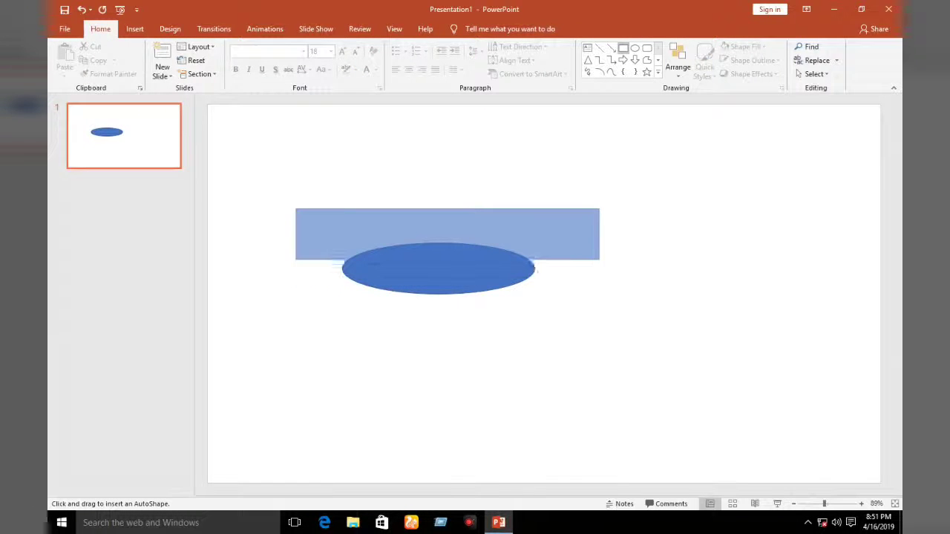
key("Right")
key("Up")
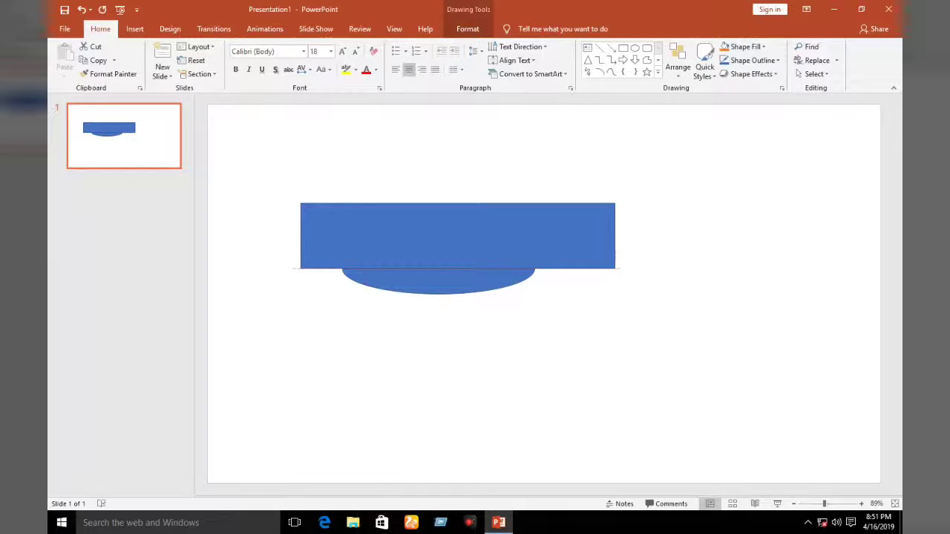
Subtract the rectangle from the oval and move the half-oval arc down and right.
left_click_drag(276, 166, 786, 303)
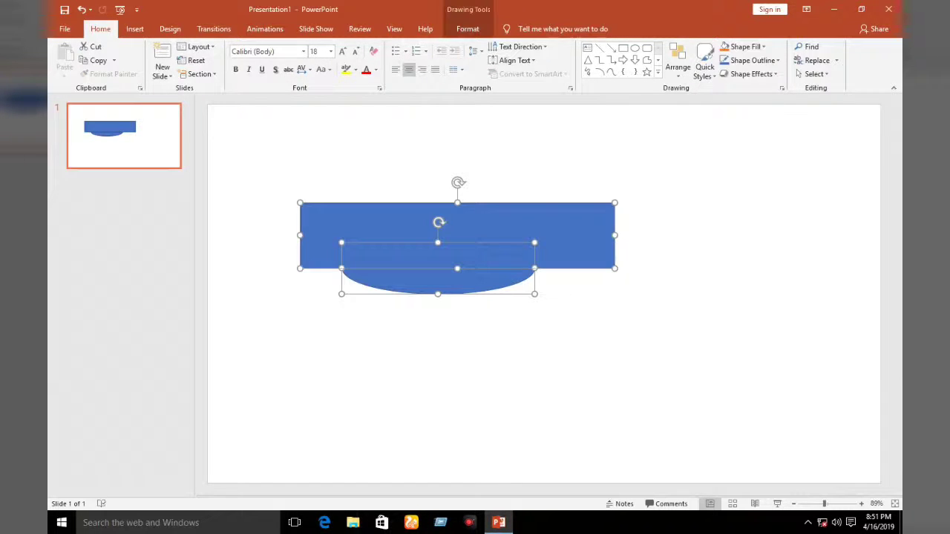
left_click(467, 28)
left_click(170, 73)
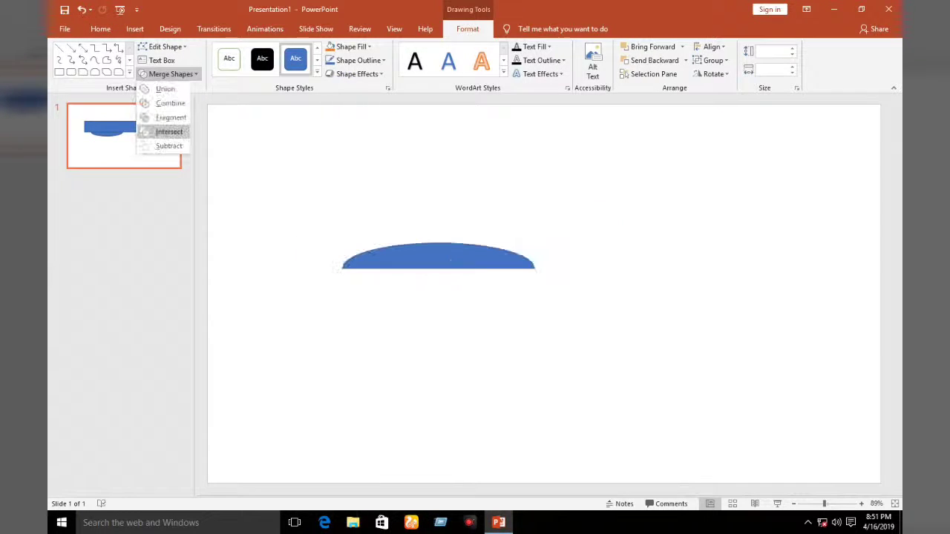
left_click(168, 146)
mouse_move(439, 286)
left_mouse_down()
mouse_move(532, 347)
mouse_move(705, 281)
mouse_move(705, 320)
left_mouse_up()
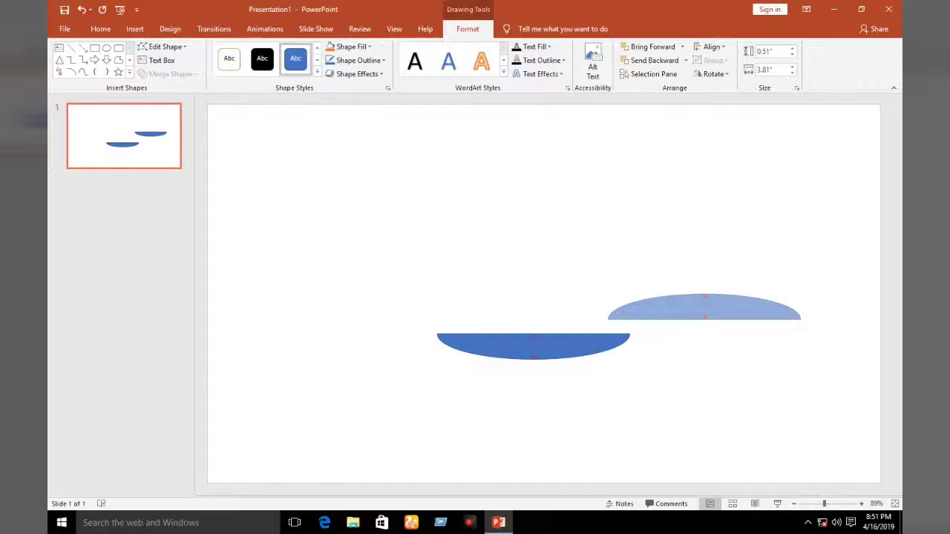
Rotate the copied arc to 60° in Size and Position.
right_click(705, 319)
key("Escape")
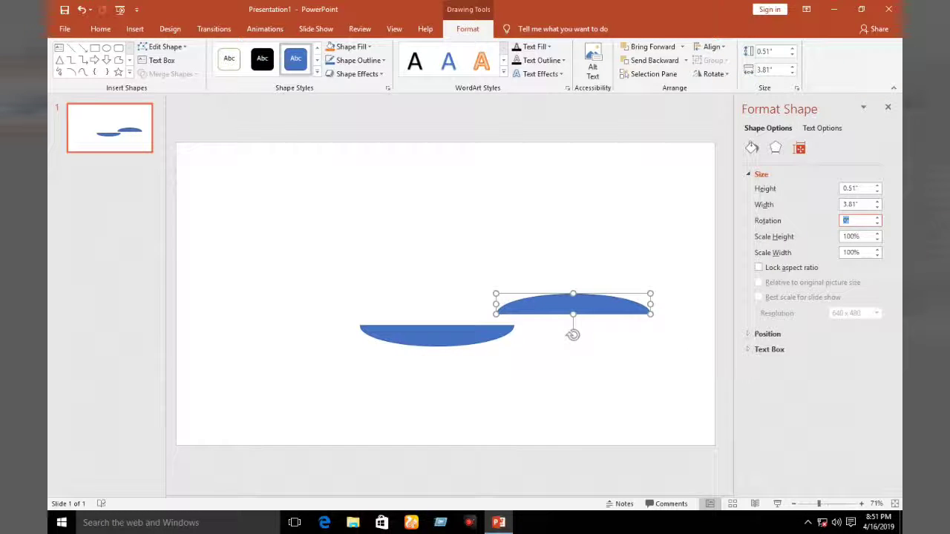
type("60")
key("Return")
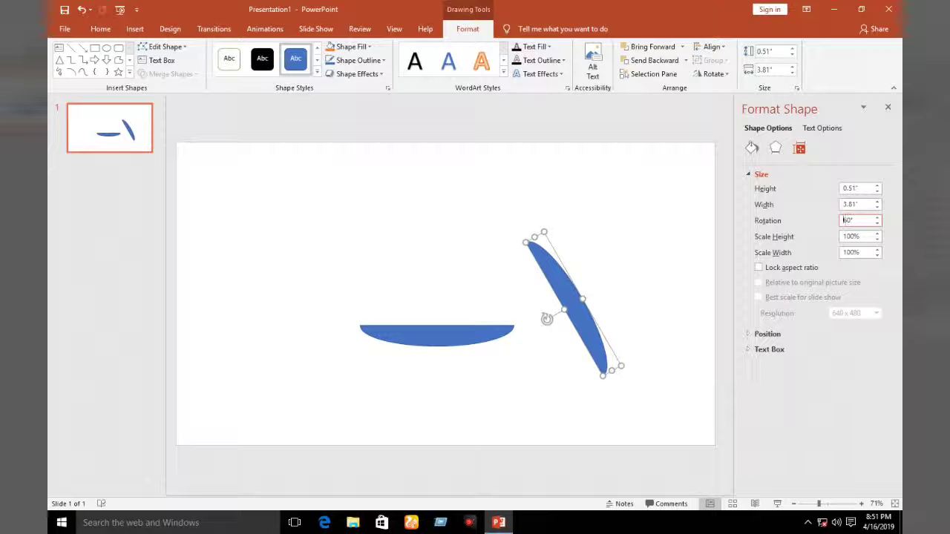
left_click(887, 107)
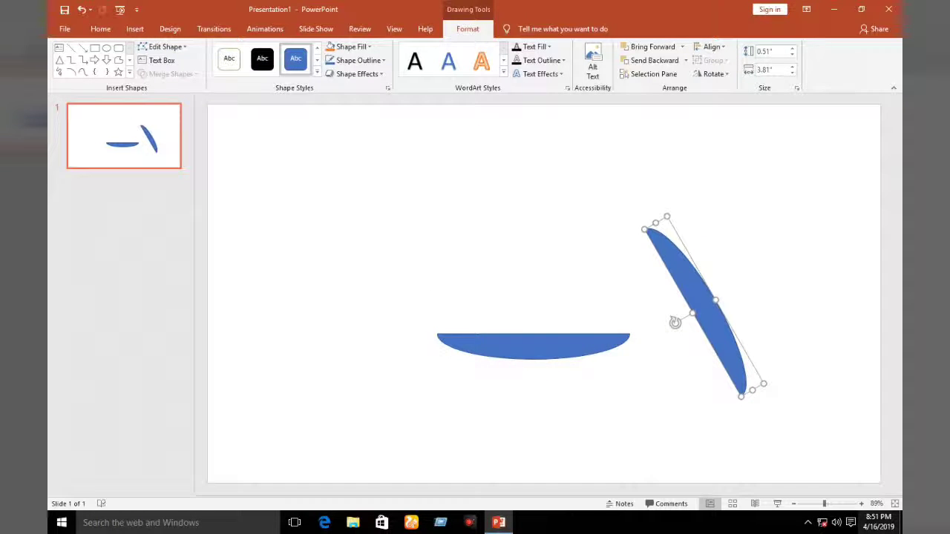
Zoom in and drag the tilted arc so its tip meets the horizontal arc's right end.
scroll(675, 322, "up", 1)
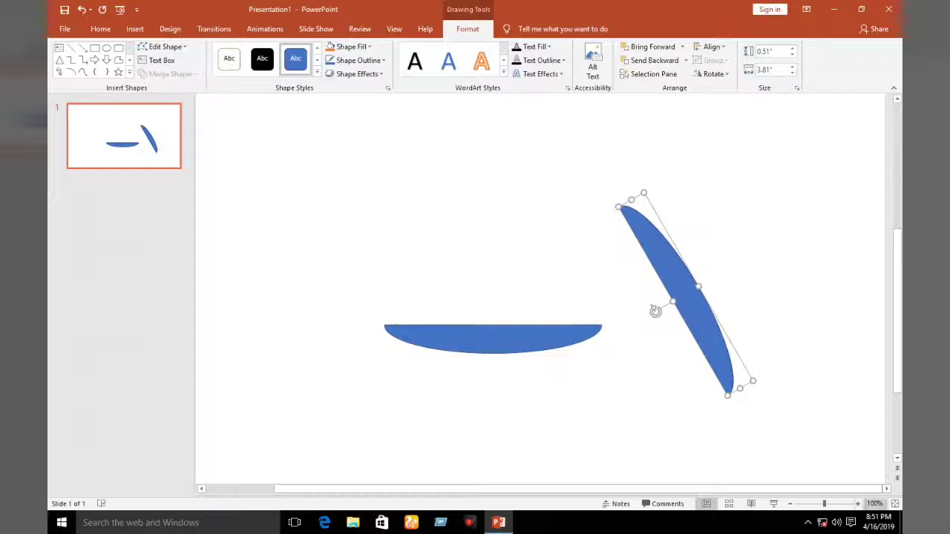
scroll(674, 322, "up", 1)
scroll(674, 322, "up", 1)
scroll(674, 322, "up", 1)
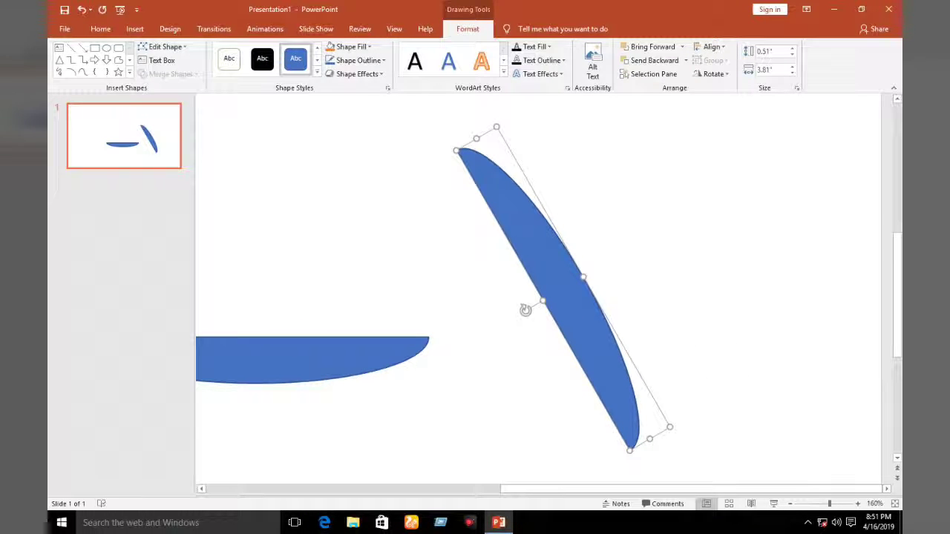
left_click_drag(545, 308, 340, 207)
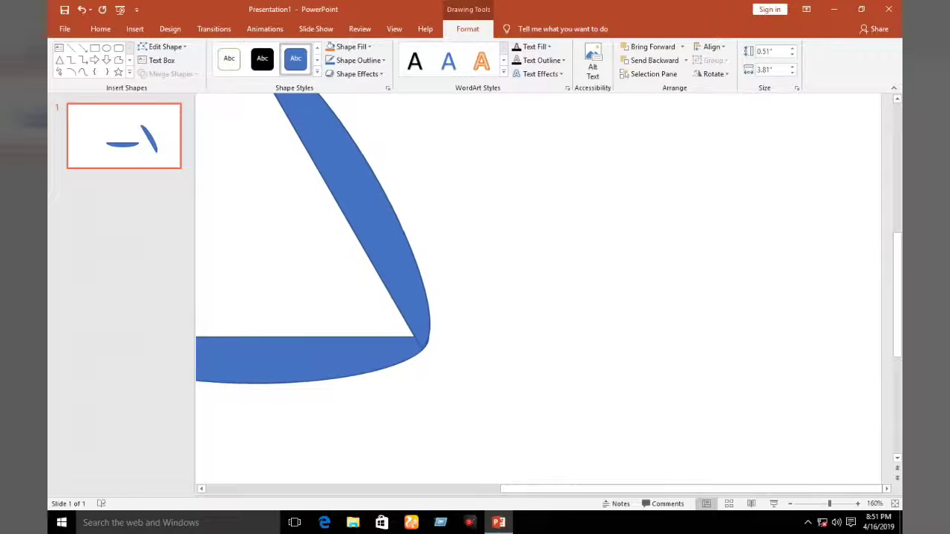
left_click_drag(425, 343, 419, 346)
left_click_drag(389, 286, 386, 279)
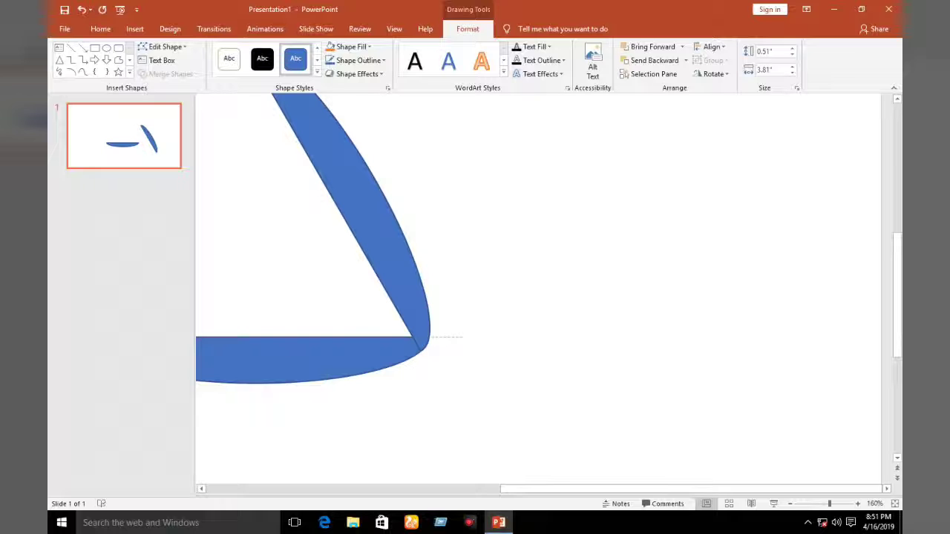
left_click_drag(386, 279, 386, 280)
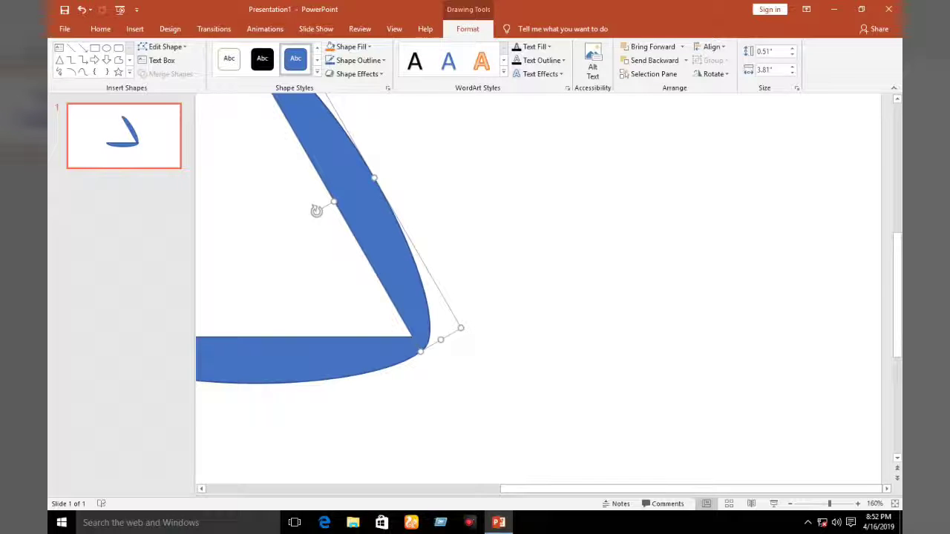
Set both arcs' Shape Outline to No Outline.
left_click(312, 360, "shift")
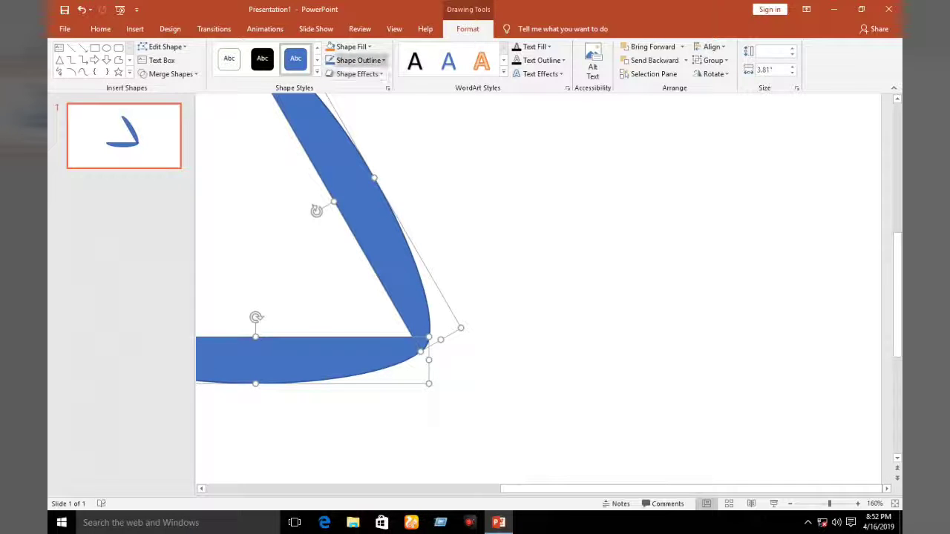
left_click(359, 60)
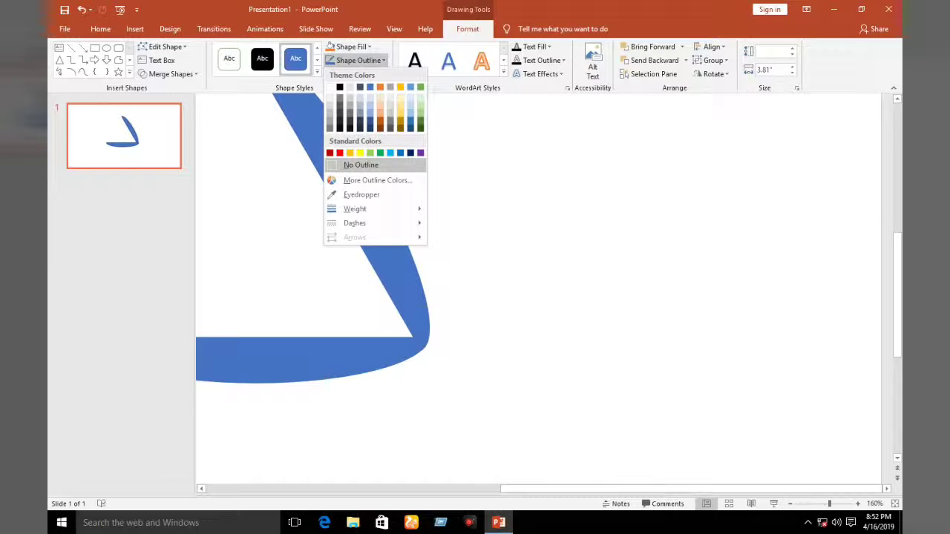
left_click(360, 165)
Cycle through the shapes, zoom out, and select the tilted arc.
key("Tab")
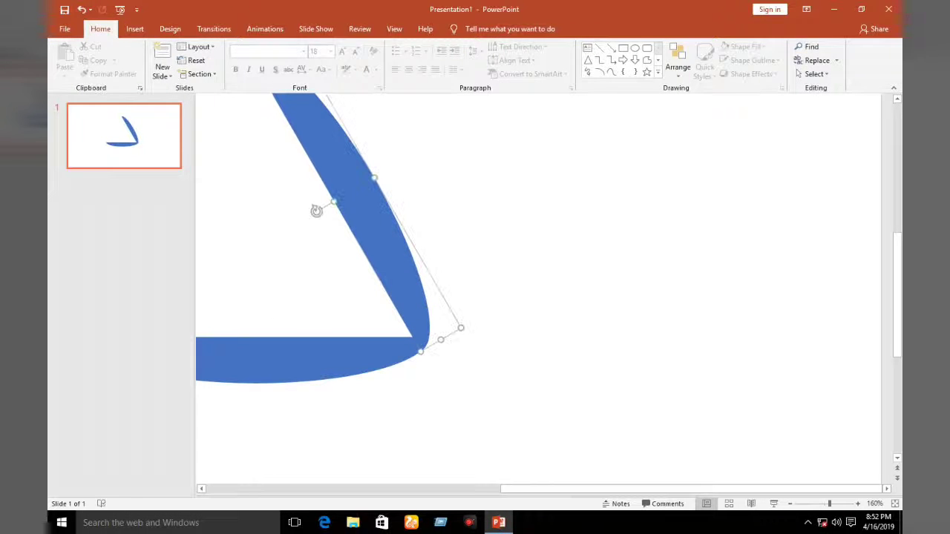
key("Escape")
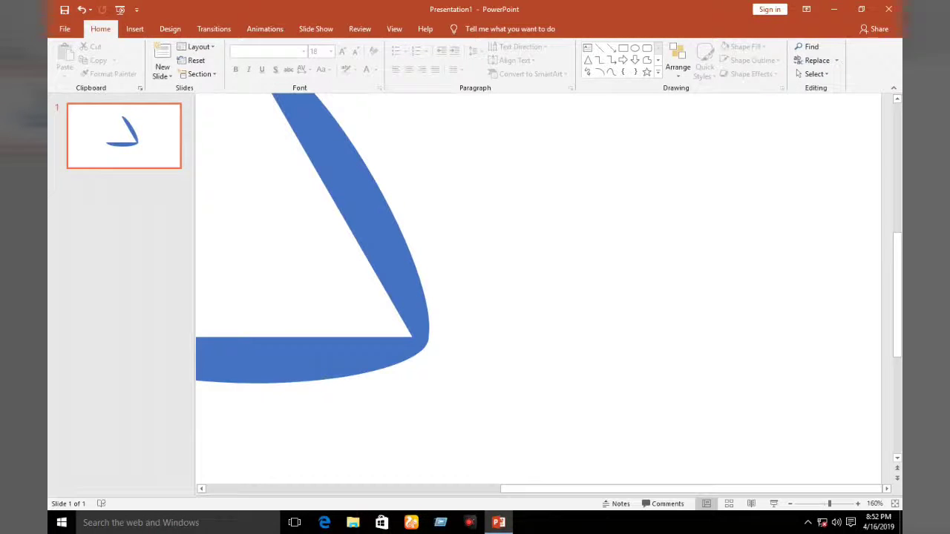
key("Tab")
key("Escape")
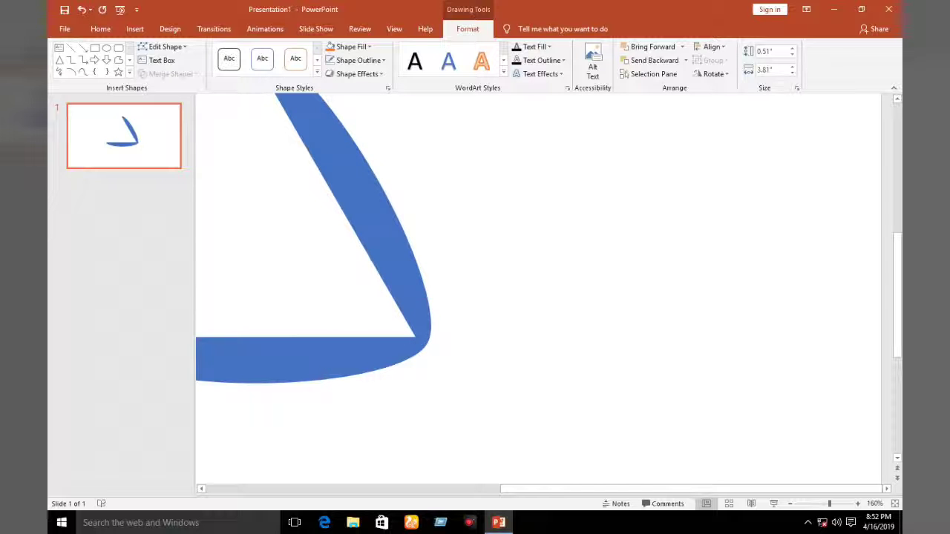
key("Escape")
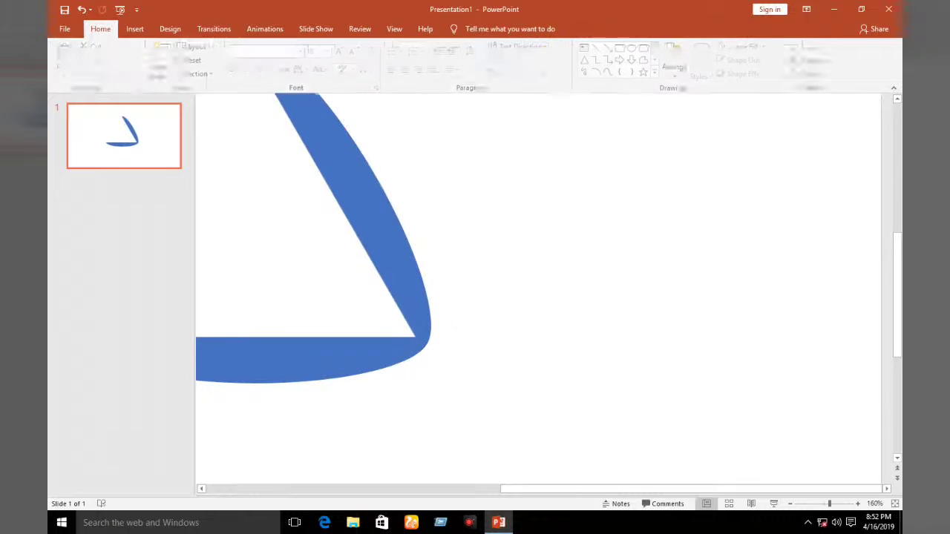
scroll(544, 293, "down", 3)
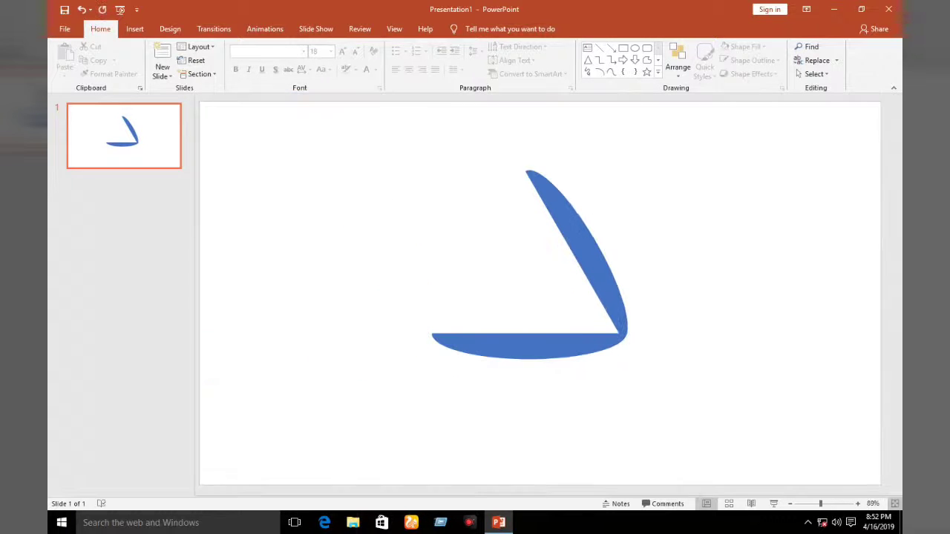
key("Tab")
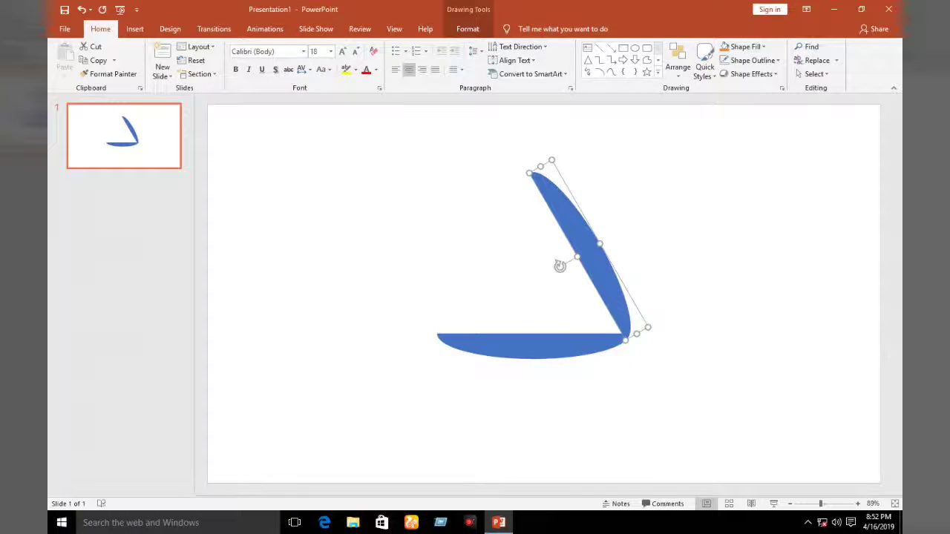
Place a copy of the arc at the left, rotate it to 300°, and join it to close the triangle.
left_click_drag(579, 245, 336, 207)
right_click(373, 261)
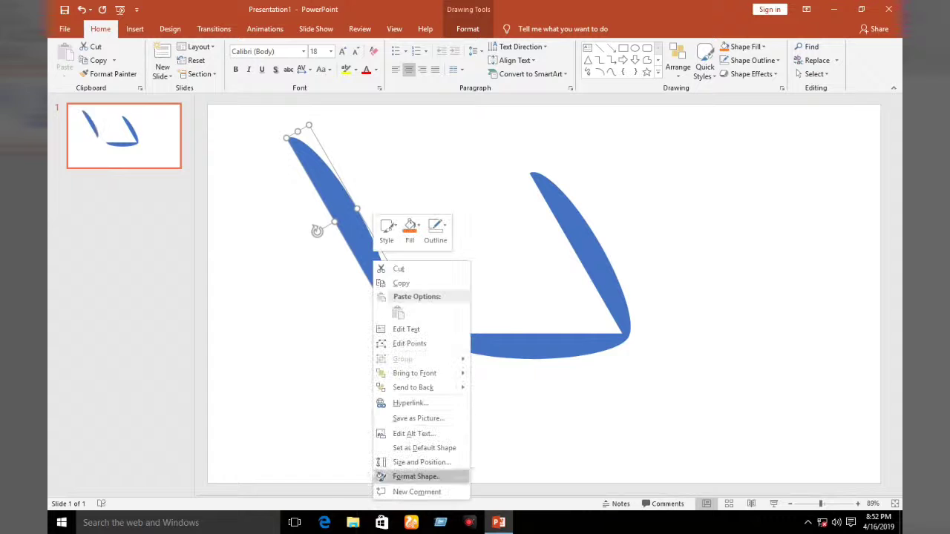
left_click(421, 462)
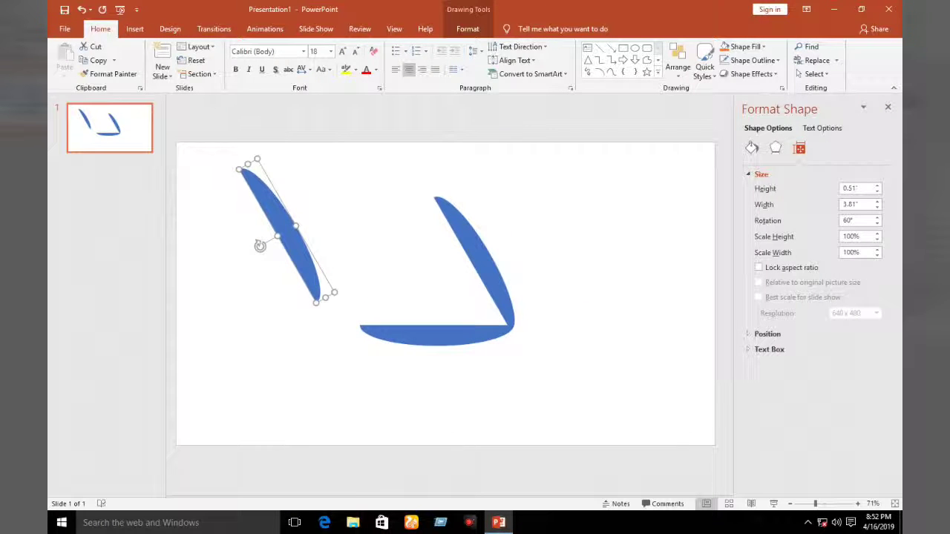
type("0")
key("Return")
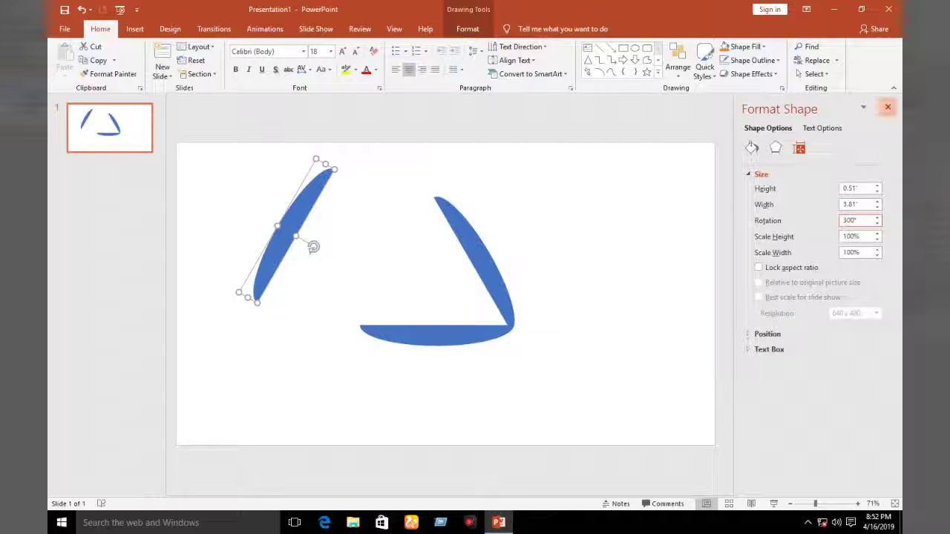
left_click(888, 106)
left_click_drag(394, 161, 524, 194)
Select all three arcs and Union them into one triangle outline.
mouse_move(370, 137)
left_mouse_down()
mouse_move(821, 493)
mouse_move(766, 424)
left_mouse_up()
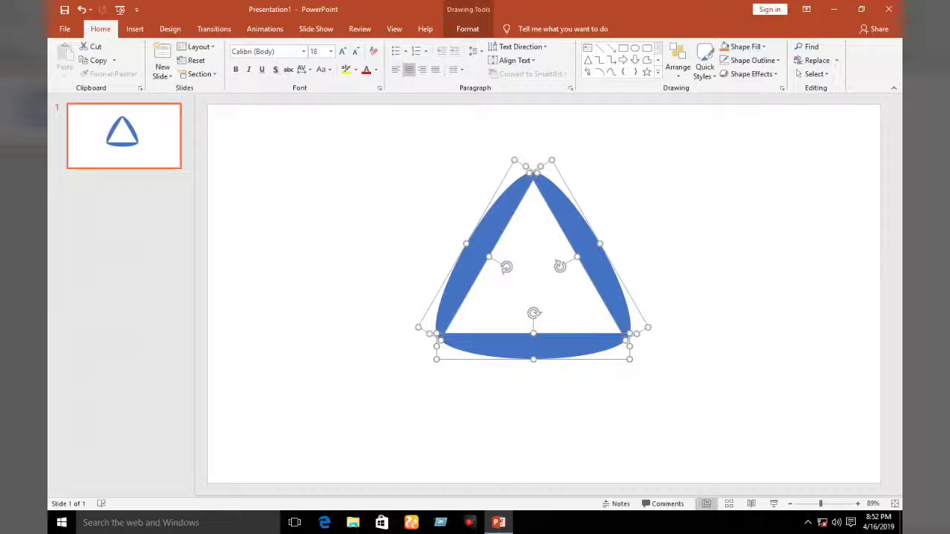
key("Escape")
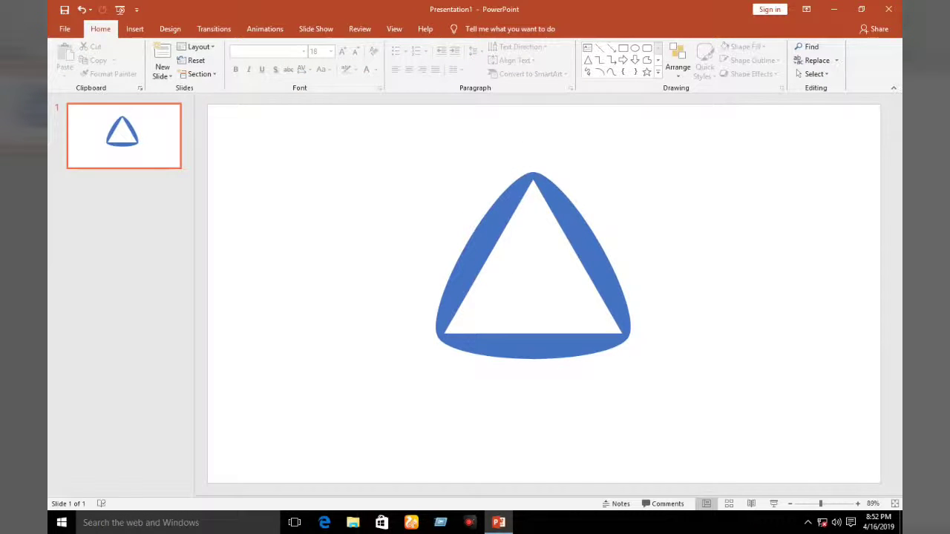
left_click_drag(441, 150, 781, 419)
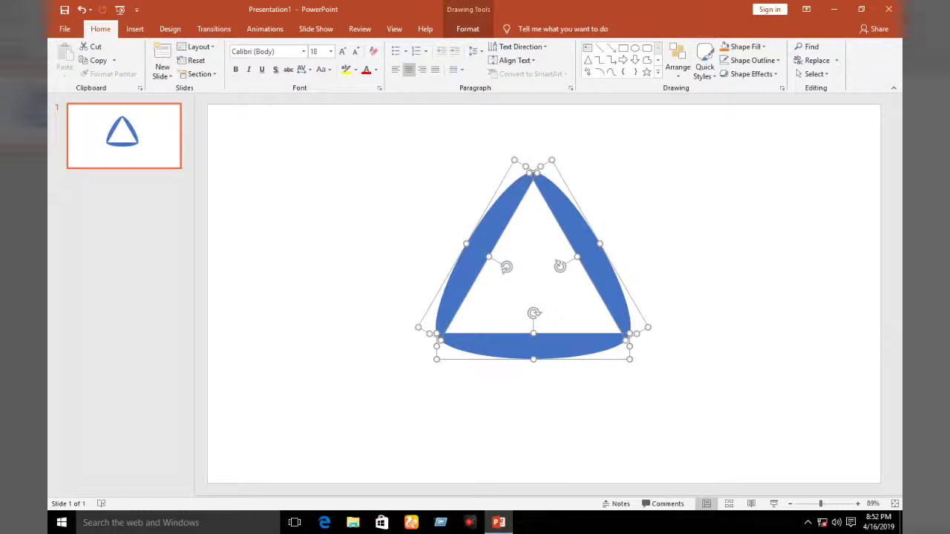
left_click(467, 28)
left_click(171, 73)
left_click(165, 88)
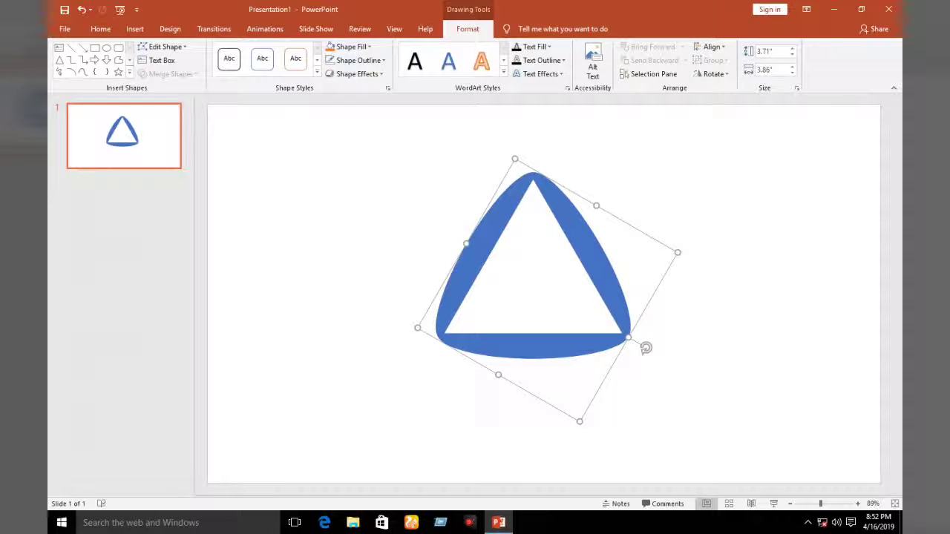
key("Escape")
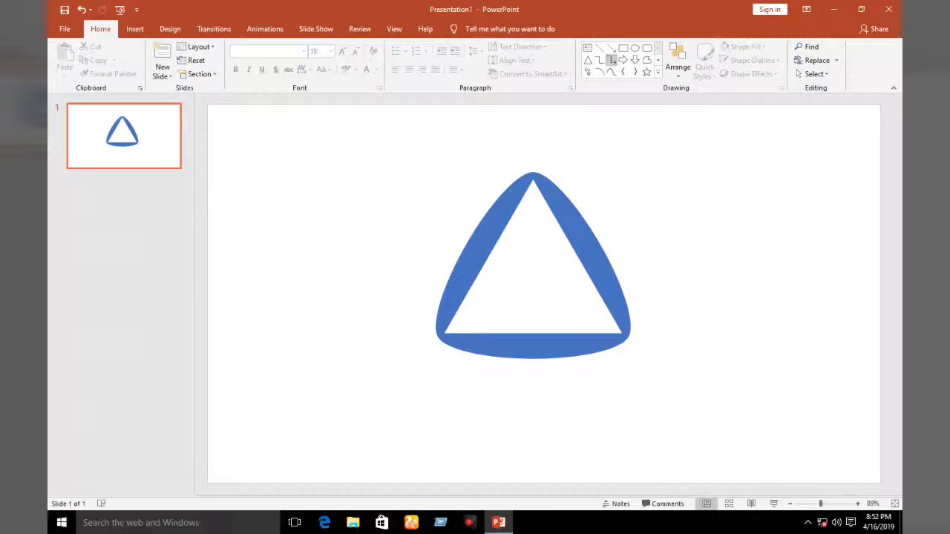
Draw a rectangle over the triangle and Fragment the two shapes together.
left_click(623, 47)
mouse_move(351, 123)
left_mouse_down()
mouse_move(762, 404)
mouse_move(767, 425)
left_mouse_up()
key("ctrl+a")
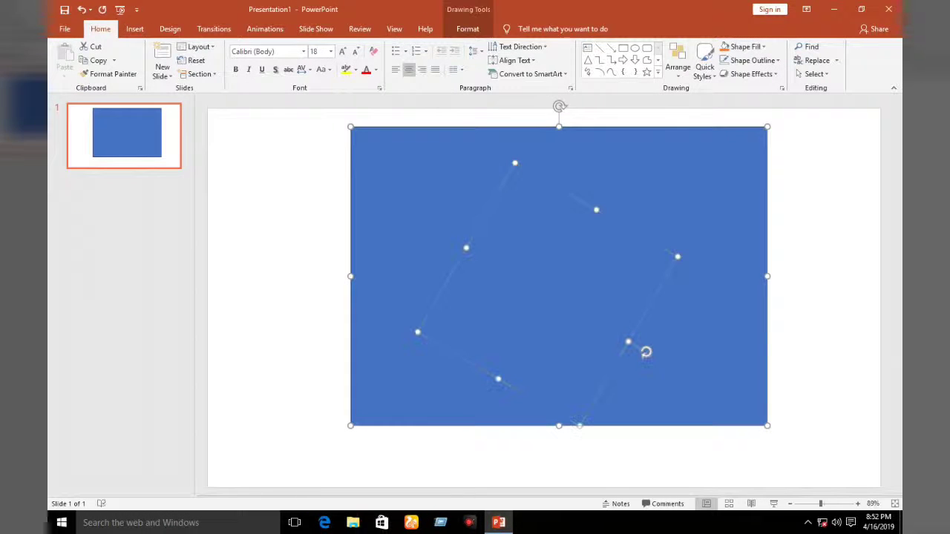
left_click(467, 28)
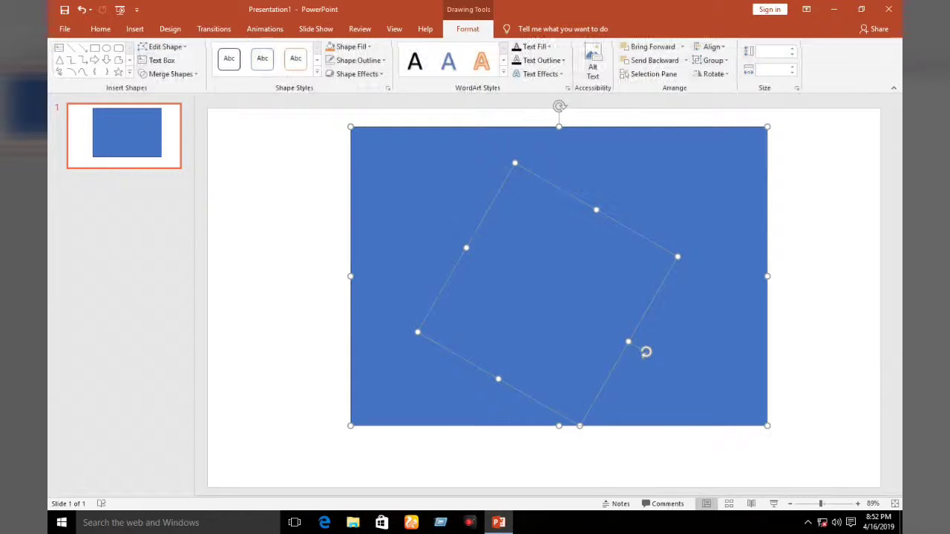
left_click(170, 74)
left_click(171, 117)
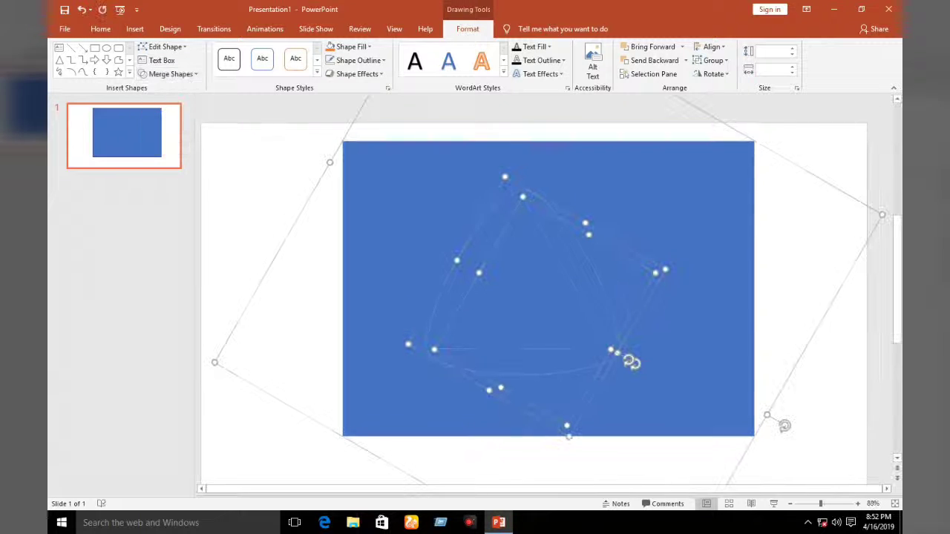
Delete the leftover rectangle fragment, leaving the solid rounded triangle selected.
left_click(778, 403)
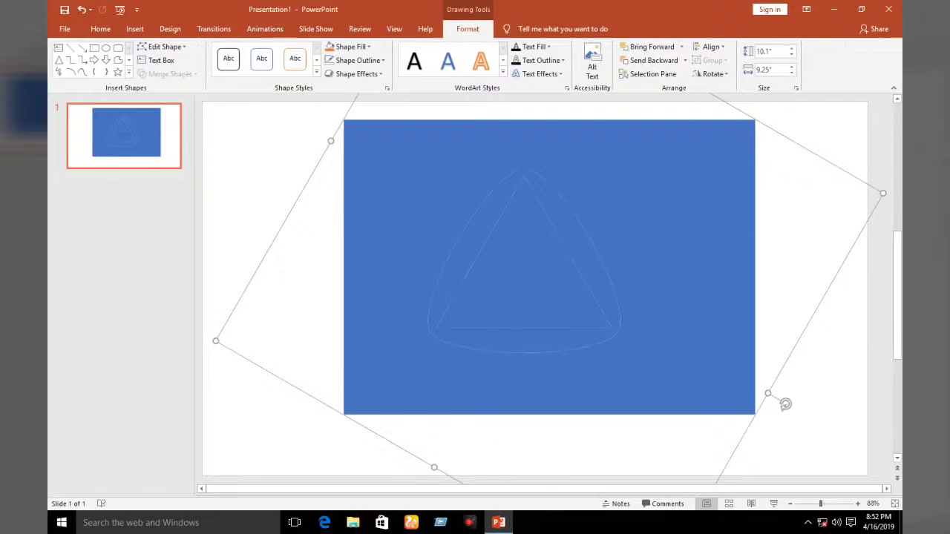
key("Delete")
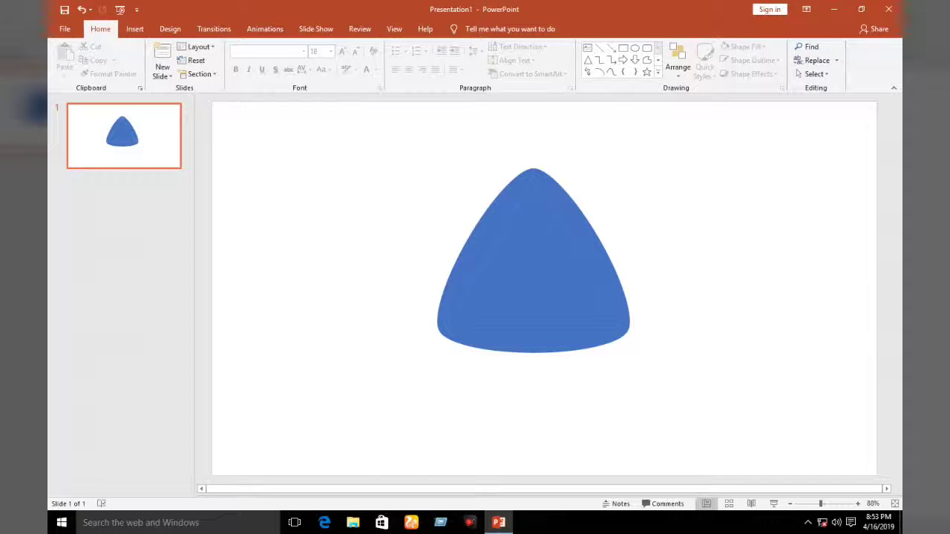
left_click(533, 282)
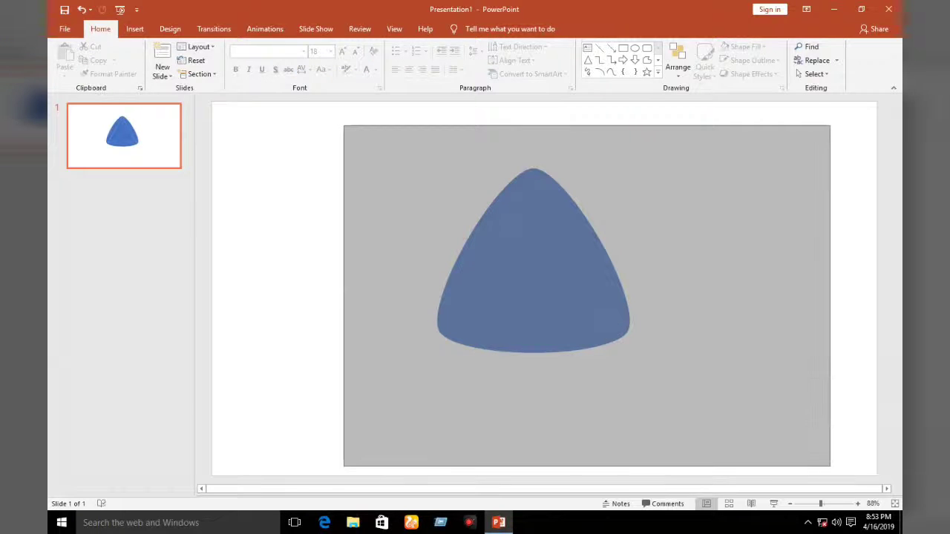
Union the triangle pieces into one shape with Alt+J, D, M, U.
left_click(642, 341)
key("alt+j")
key("d")
key("m")
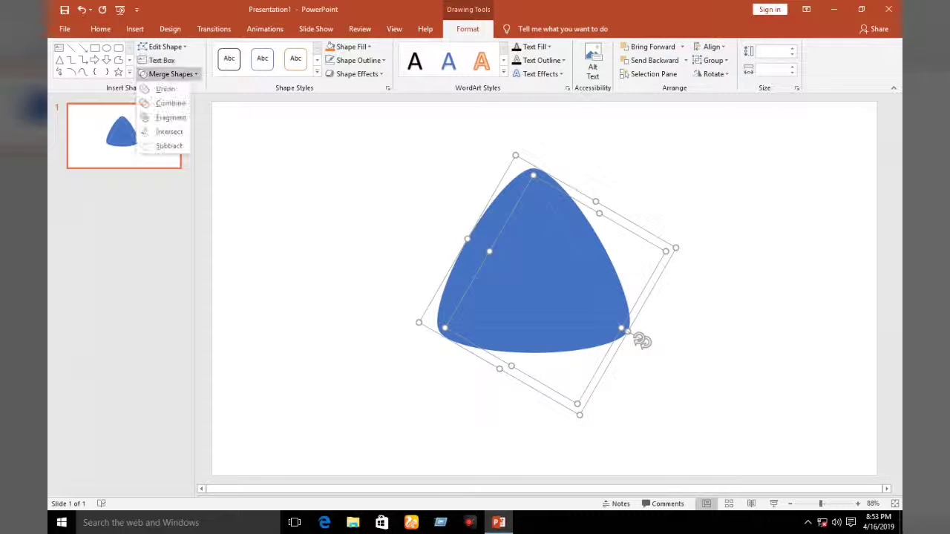
key("u")
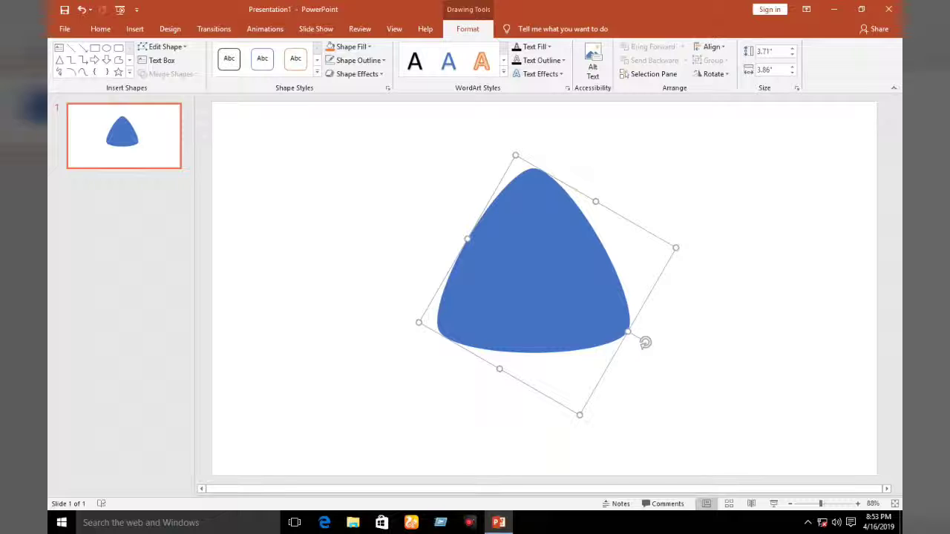
Set the triangle's rotation to 0°, height to 1.73" and width to 2".
right_click(581, 308)
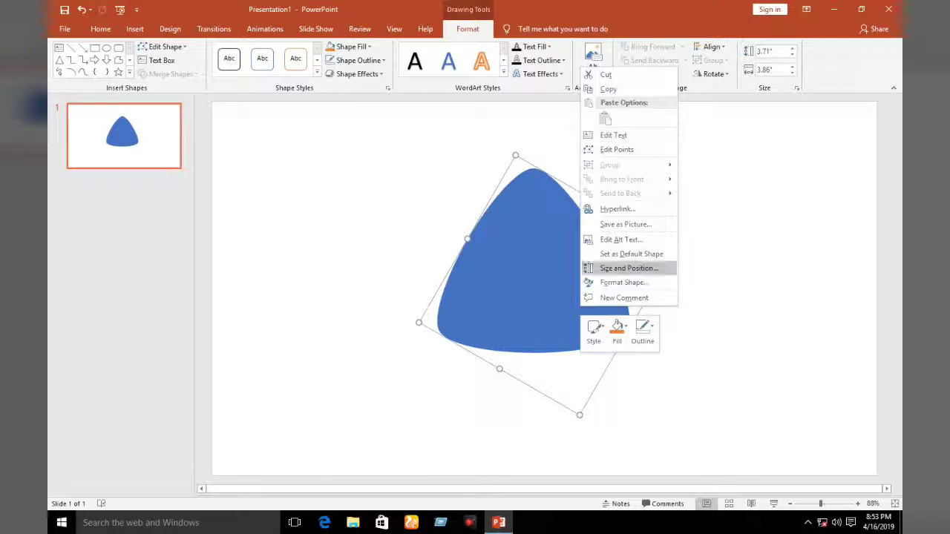
key("Return")
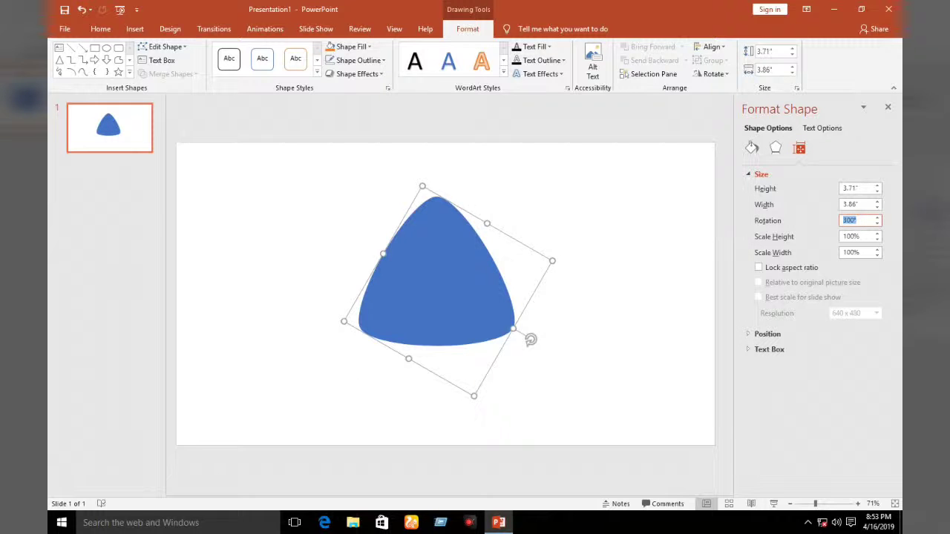
type("0")
key("Return")
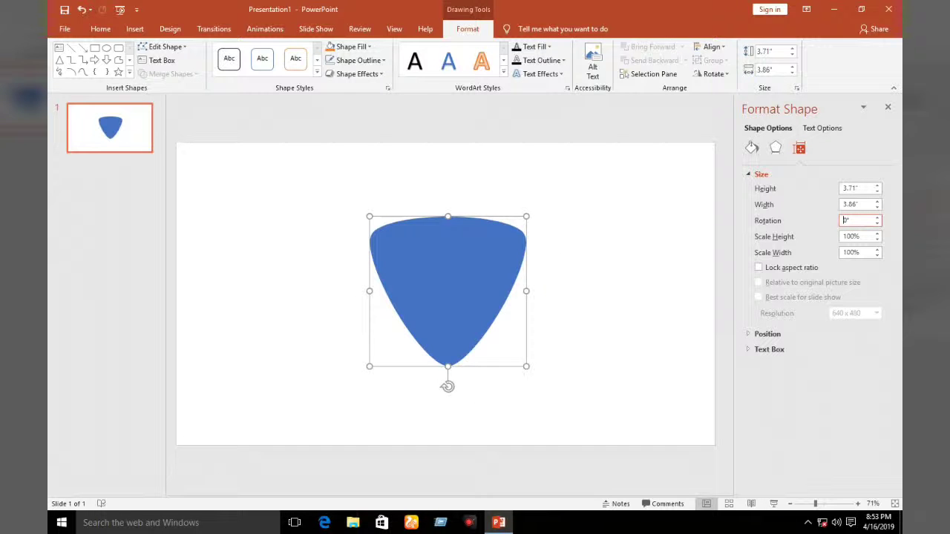
left_click(857, 188)
key("Tab")
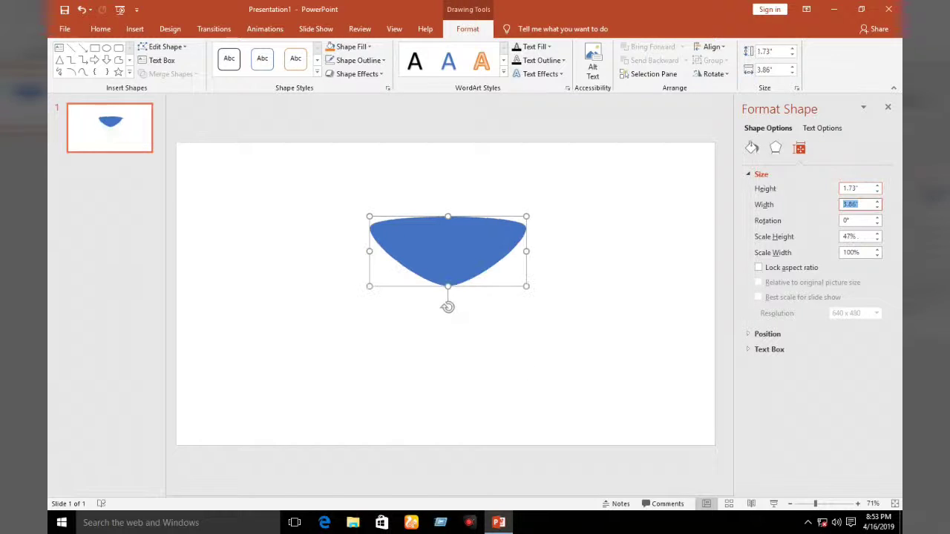
type("2")
key("Return")
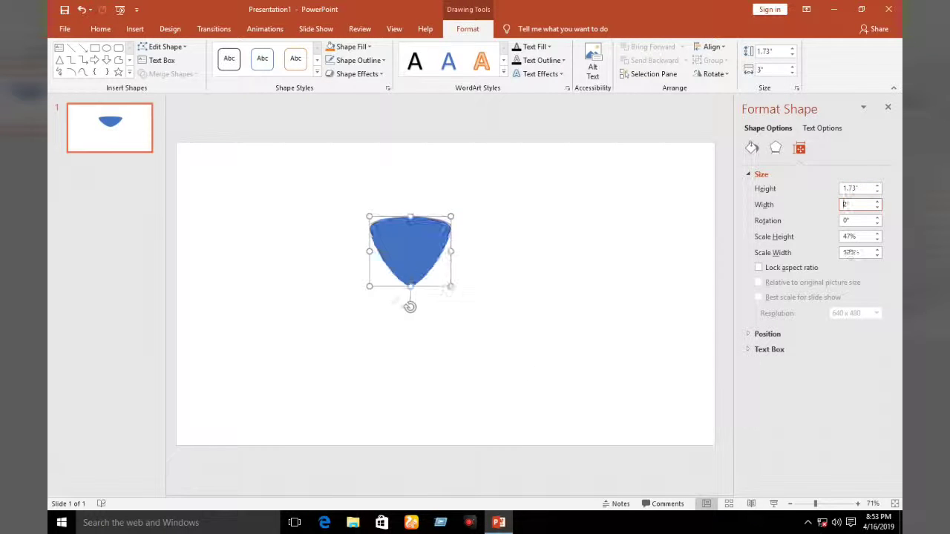
Flip the triangle to point upward and move it higher on the slide.
left_click(887, 107)
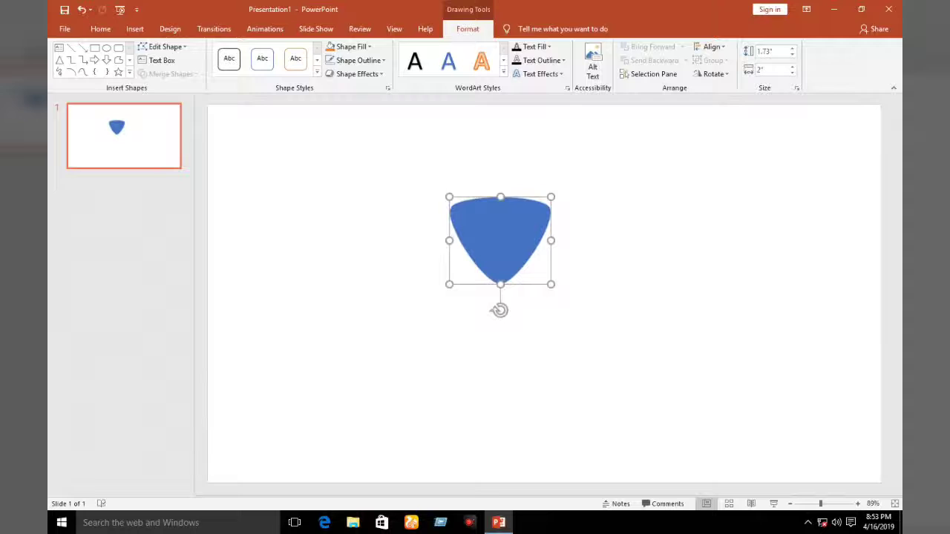
left_click_drag(500, 198, 500, 371)
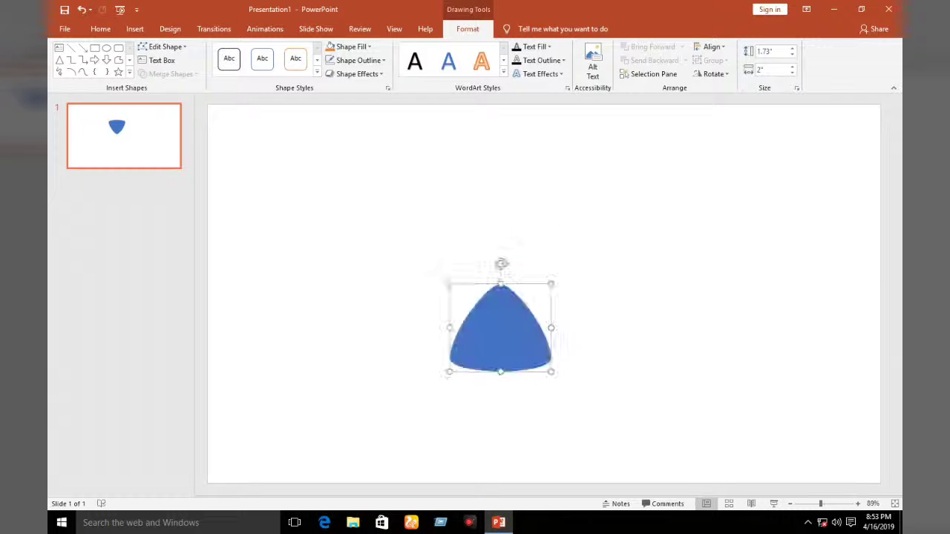
mouse_move(500, 334)
left_mouse_down()
mouse_move(509, 223)
mouse_move(319, 229)
left_mouse_up()
Duplicate the triangle, rotate the copy to 180°, and align it directly below the original.
right_click(319, 230)
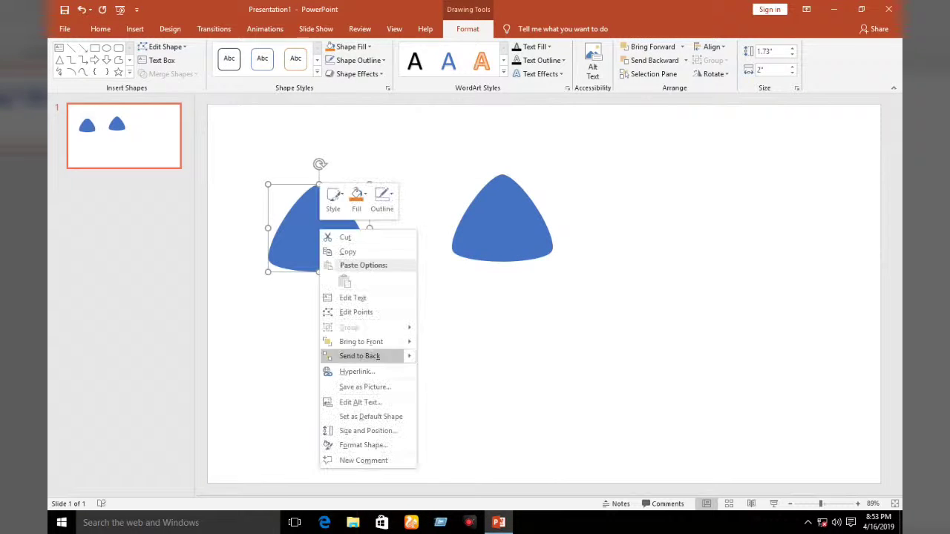
left_click(368, 430)
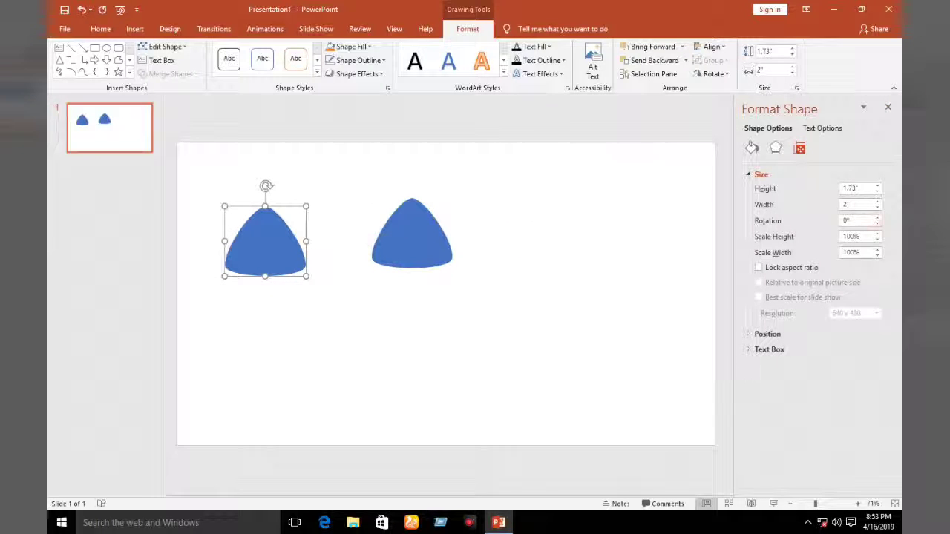
key("Return")
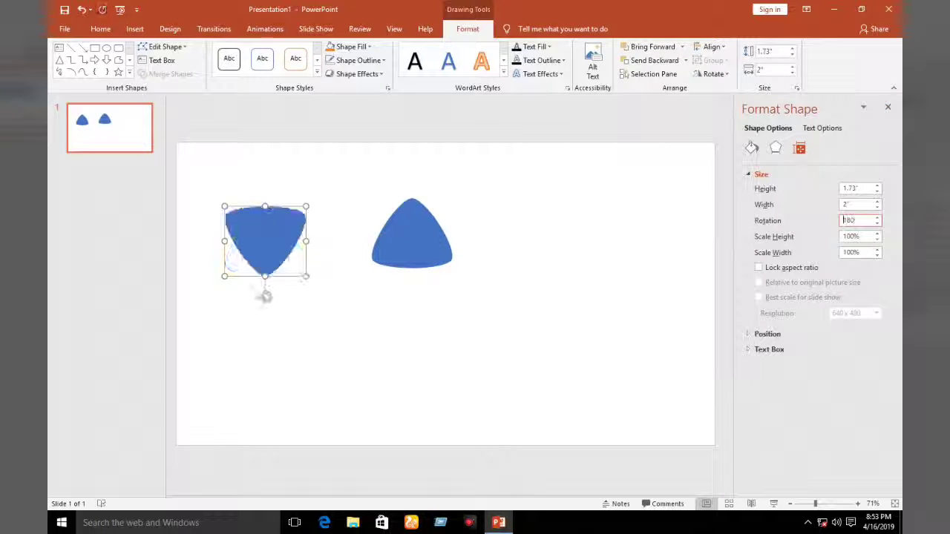
left_click_drag(265, 241, 412, 320)
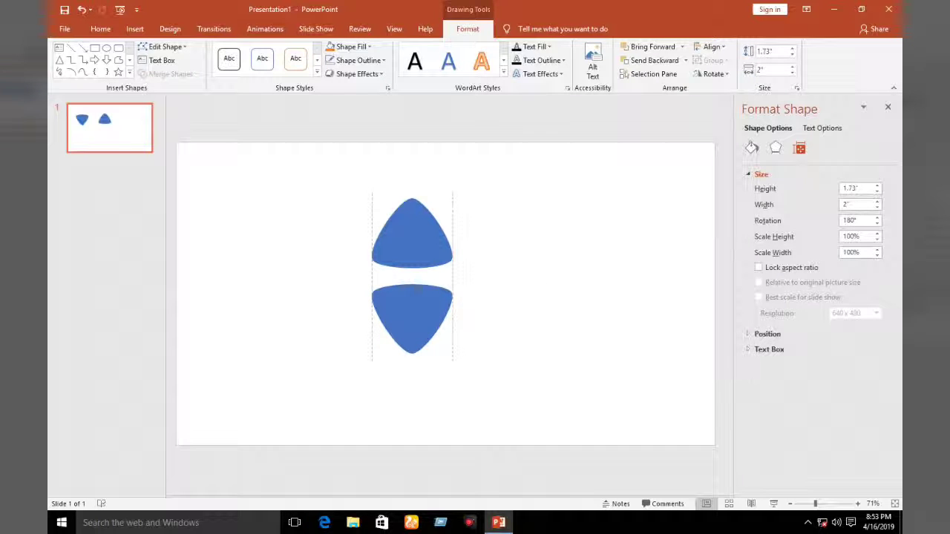
left_click_drag(412, 290, 413, 291)
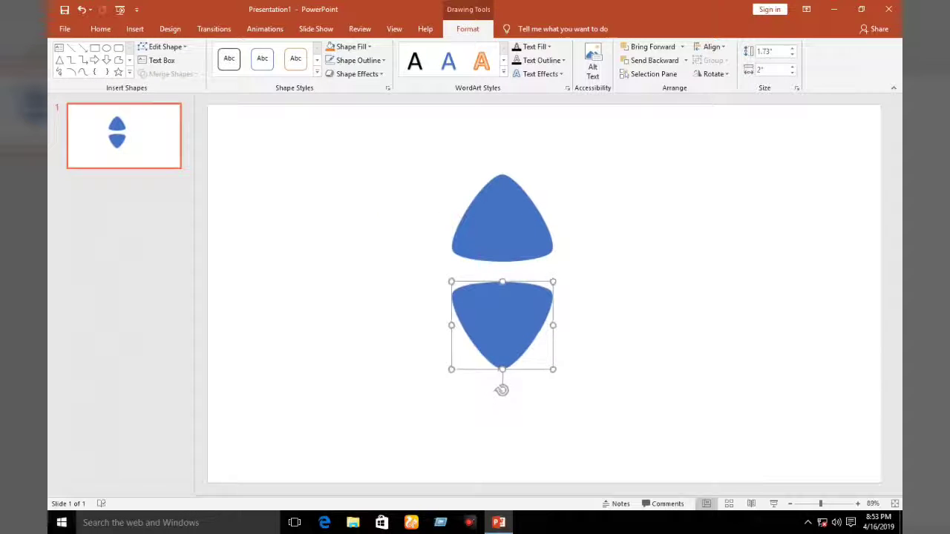
left_click(500, 388)
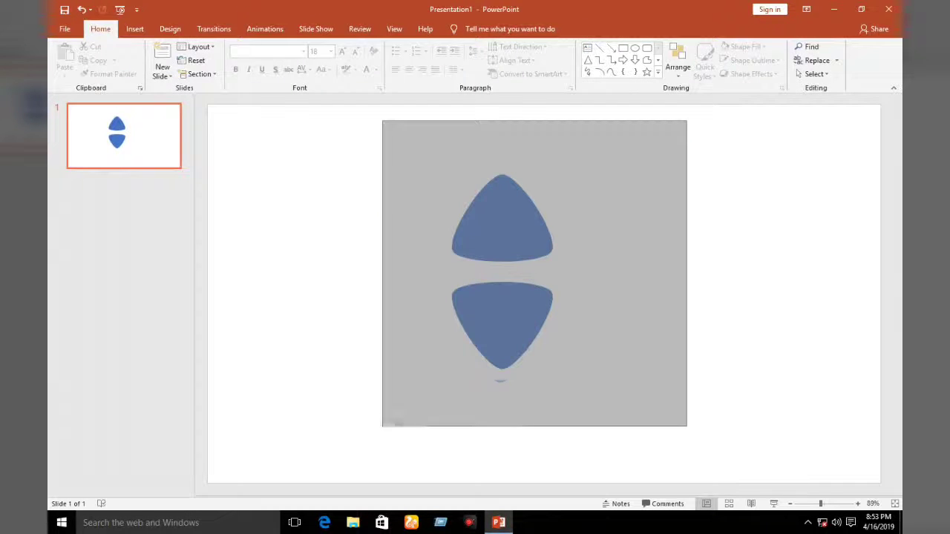
Group the two triangles into a single petal pair.
left_click_drag(687, 407, 687, 447)
right_click(488, 211)
mouse_move(519, 279)
left_click(597, 279)
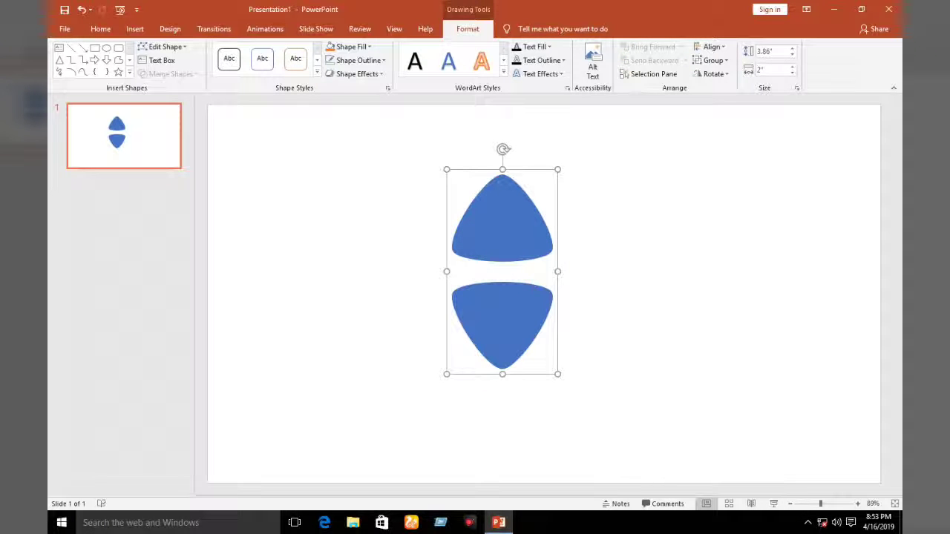
Make two copies of the pair, rotated to 45° and 90°.
left_click_drag(503, 223, 689, 219)
right_click(701, 232)
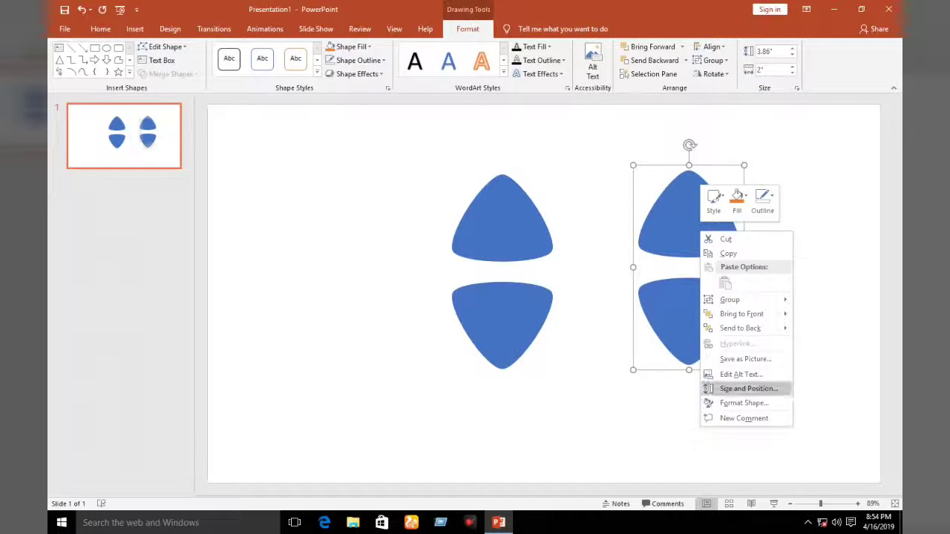
left_click(749, 388)
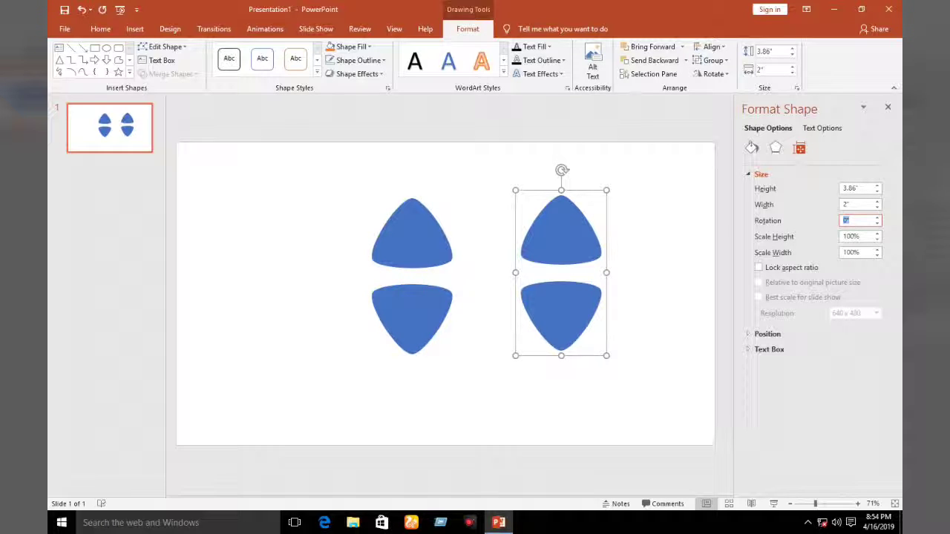
key("Return")
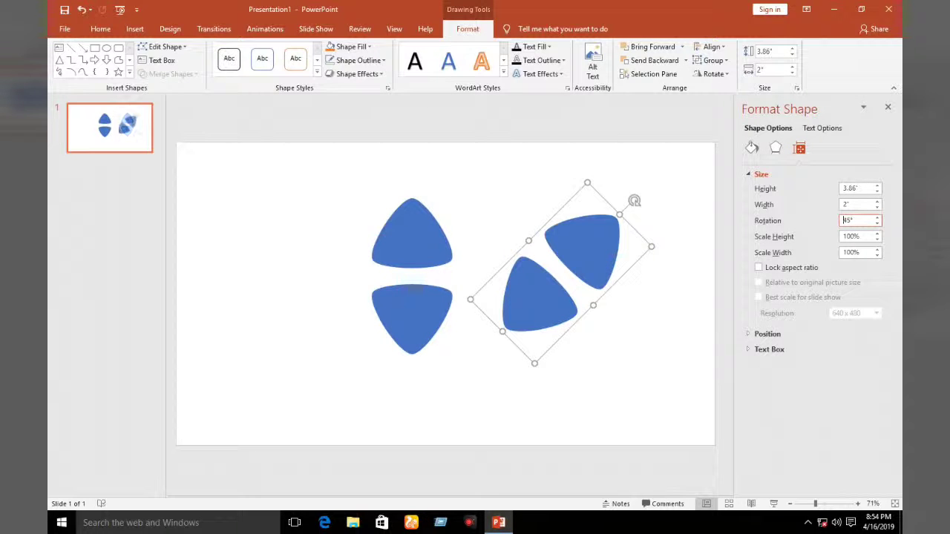
left_click_drag(582, 252, 299, 173)
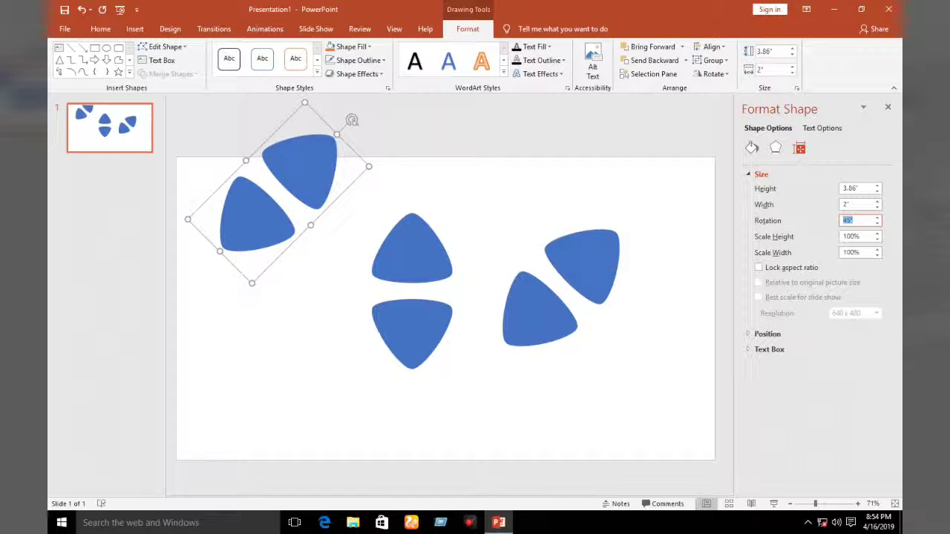
type("90")
key("Return")
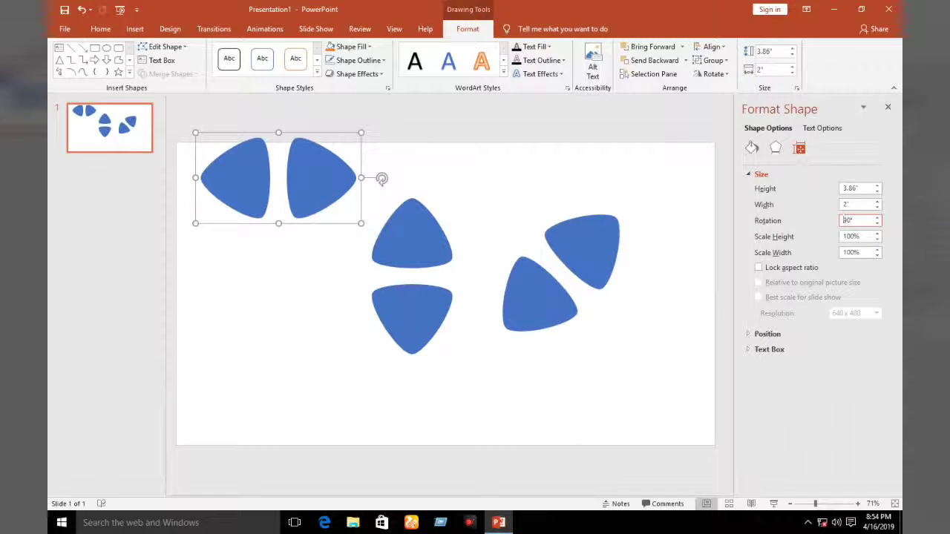
Add a lower-left copy rotated to 135° and select all the petal pairs.
left_click_drag(237, 178, 217, 334)
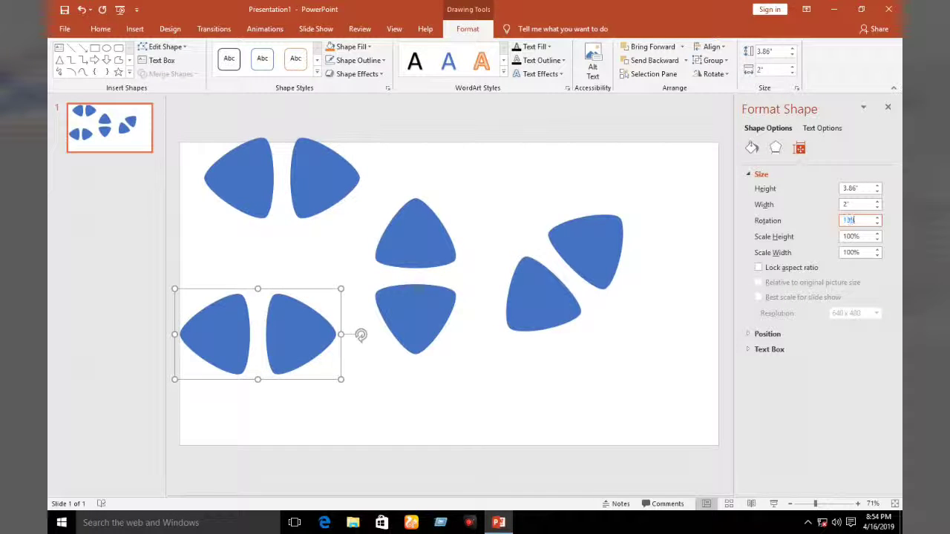
key("Return")
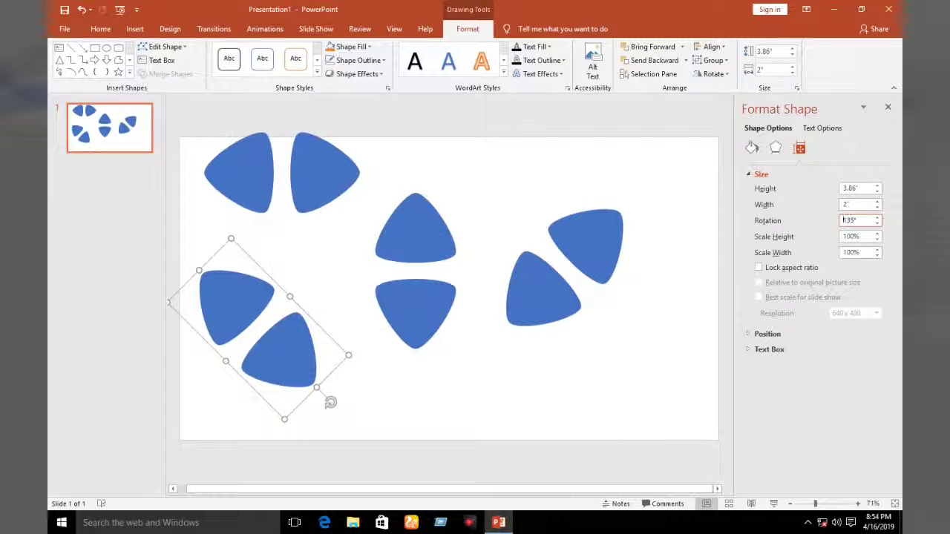
left_click(888, 107)
key("ctrl+a")
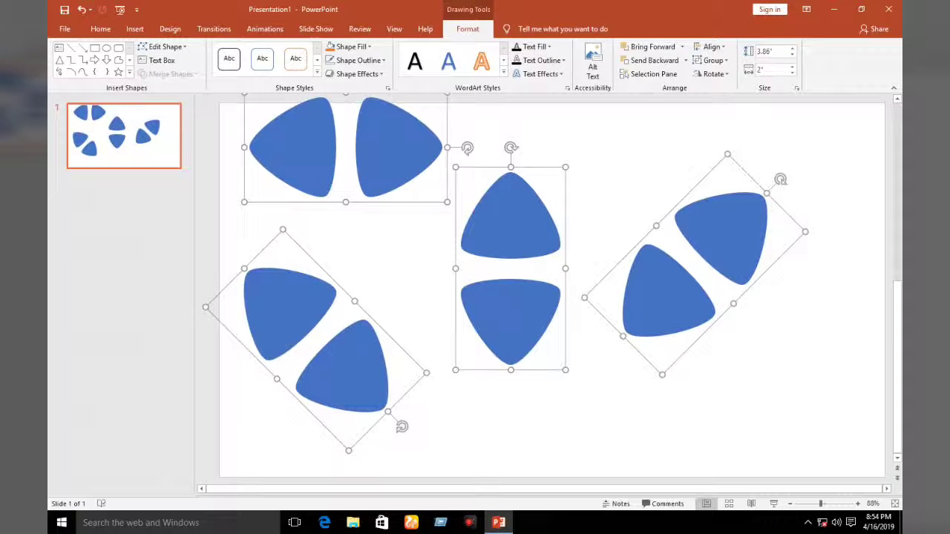
Align all four petal pairs center and middle so they stack into an eight-petal flower.
left_click(709, 46)
left_click(718, 78)
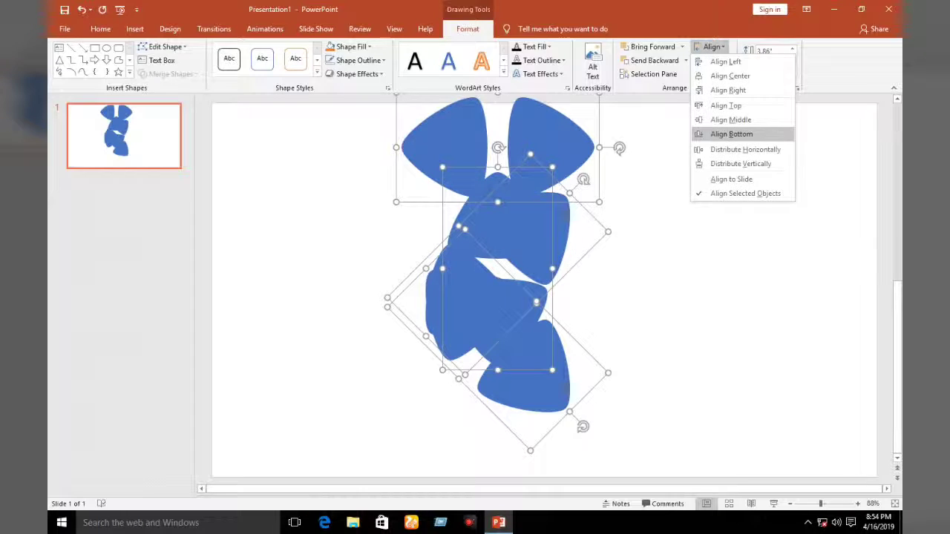
left_click(731, 119)
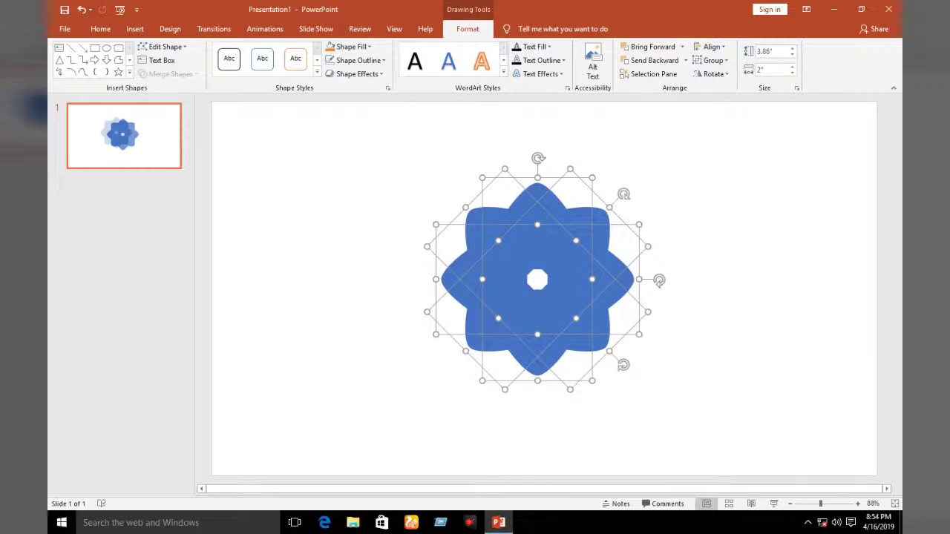
Ungroup the vertical petal pair and the first diagonal pair into separate triangles.
left_click(535, 199)
right_click(535, 199)
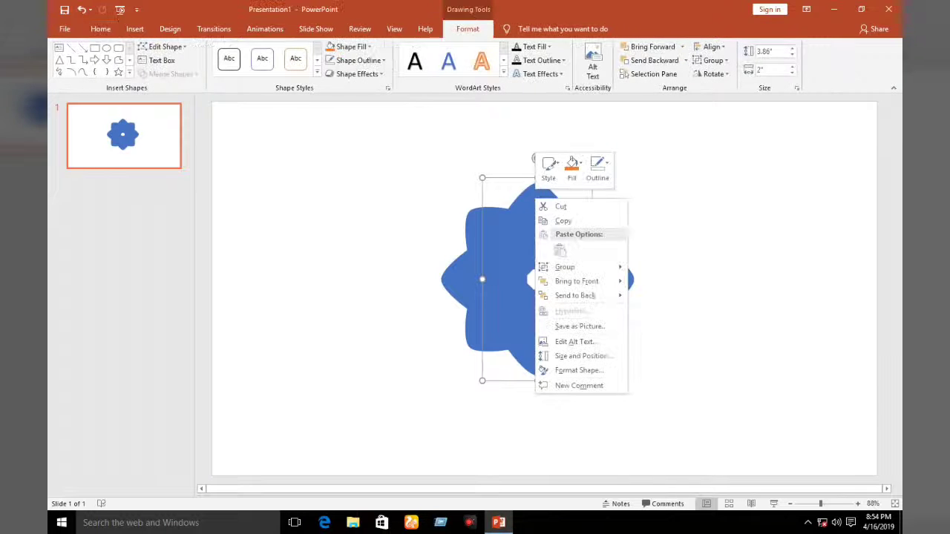
mouse_move(586, 267)
left_click(657, 307)
right_click(594, 226)
mouse_move(627, 294)
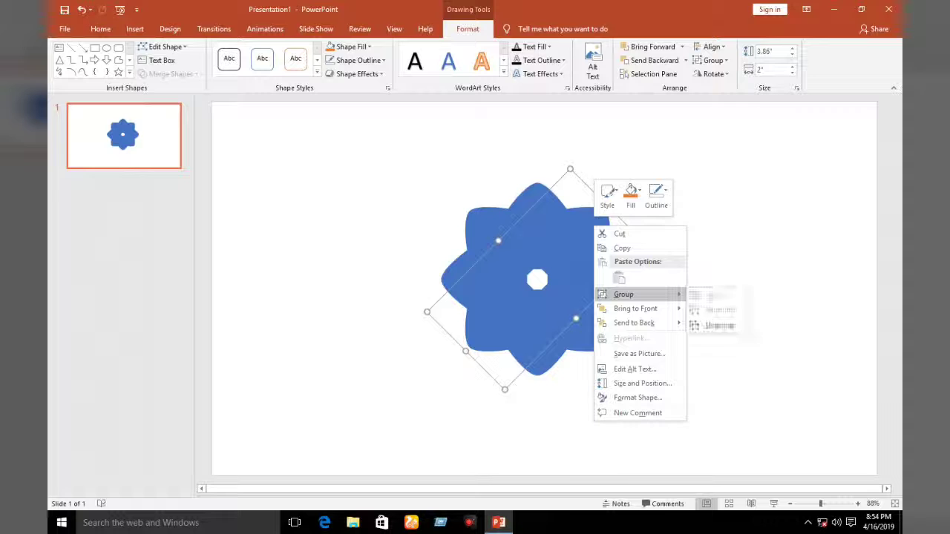
left_click(716, 325)
Ungroup the horizontal pair and the last diagonal pair into separate petals.
right_click(622, 281)
mouse_move(661, 350)
left_click(746, 381)
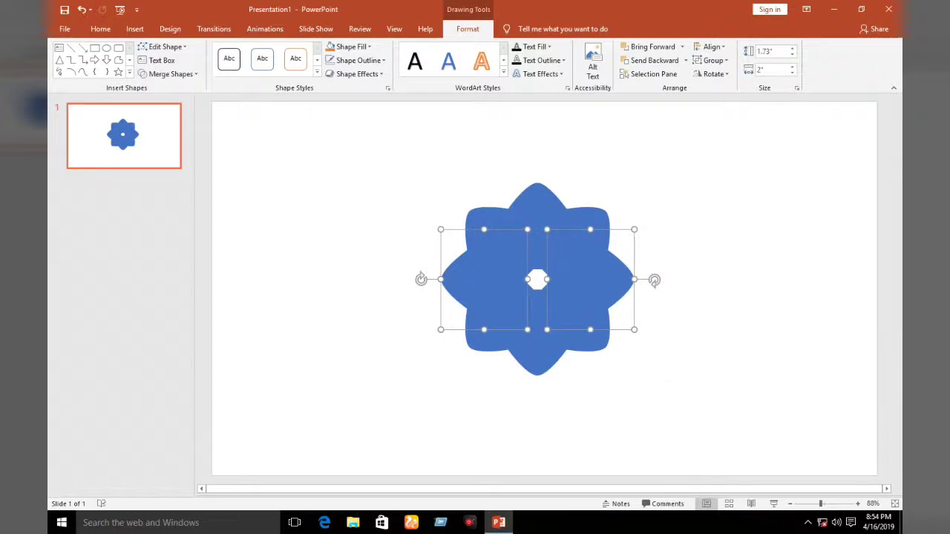
right_click(579, 338)
mouse_move(628, 209)
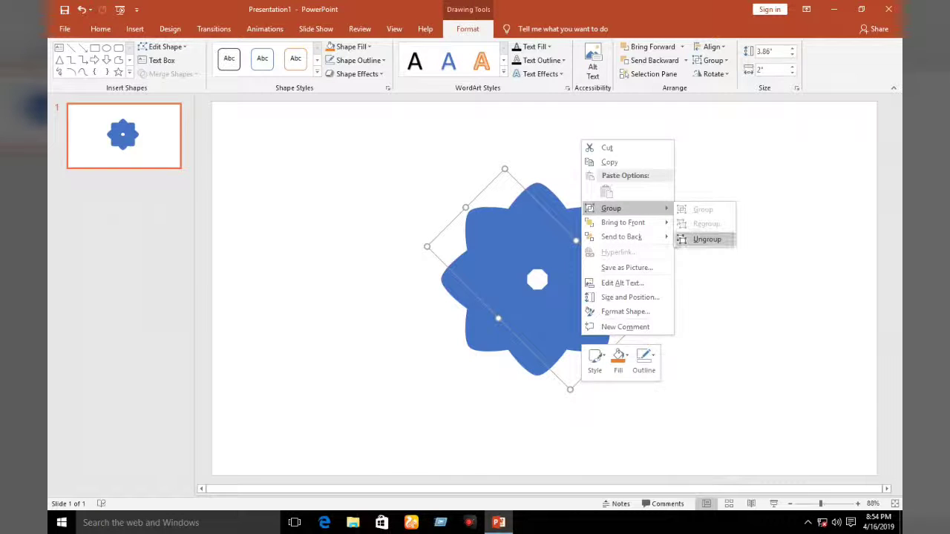
left_click(706, 239)
key("Escape")
Fill the top petal red.
left_click(538, 223)
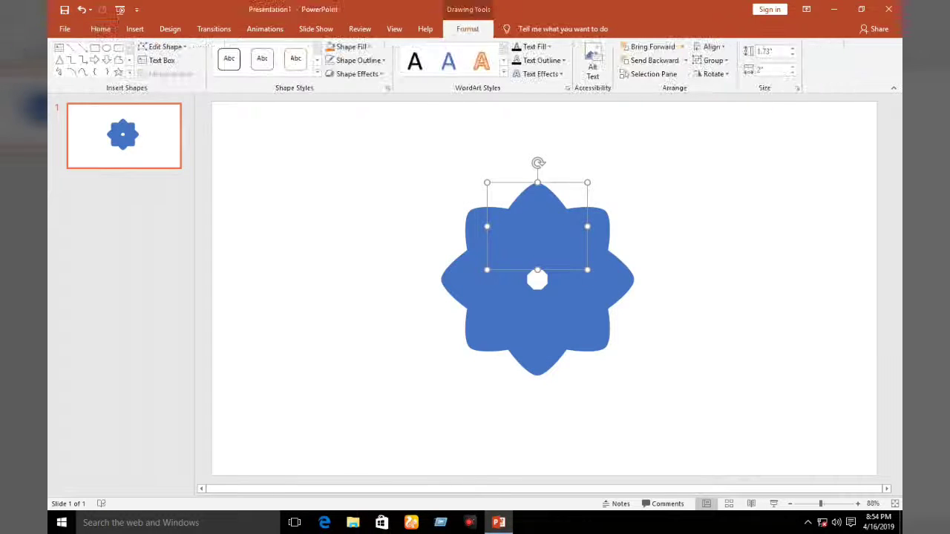
left_click(349, 46)
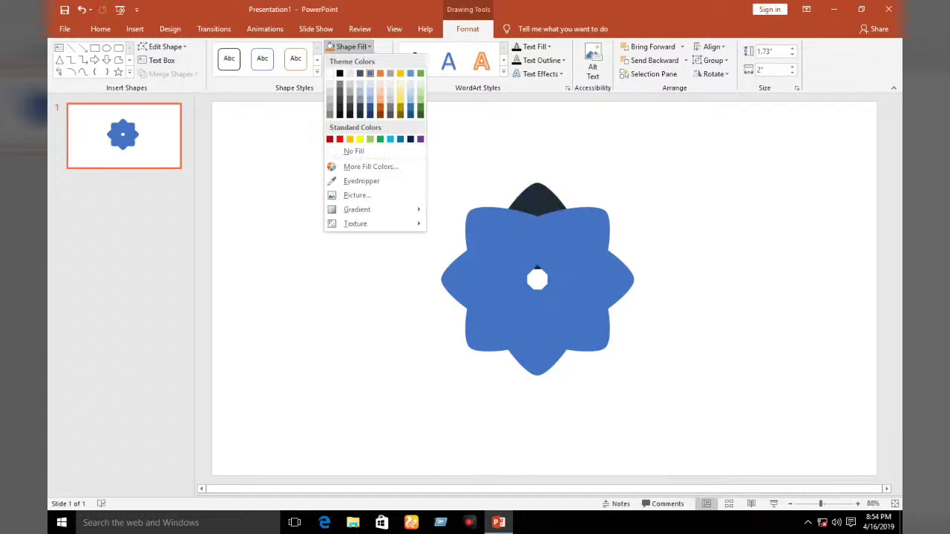
left_click(340, 139)
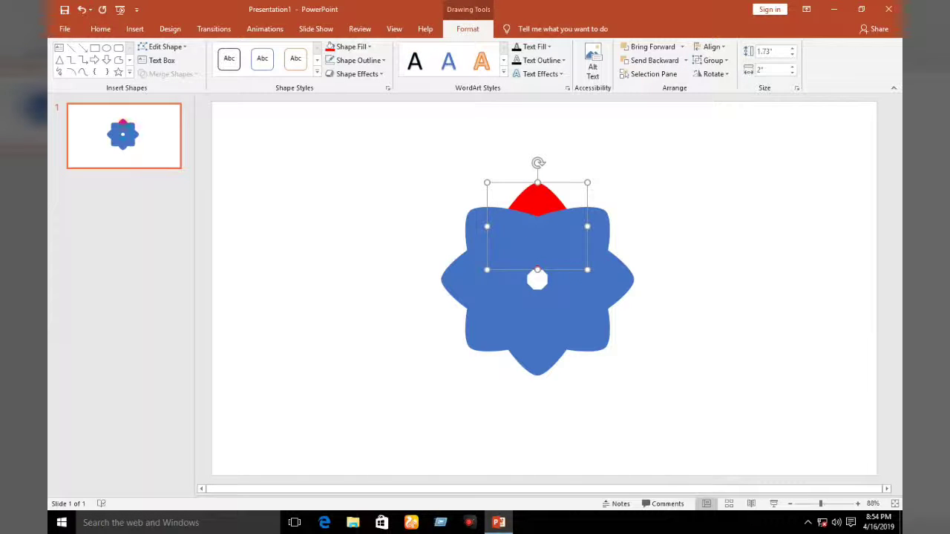
Fill the next petal with a custom, slightly lightened pink from More Fill Colors.
left_click_drag(538, 162, 454, 196)
left_click(349, 46)
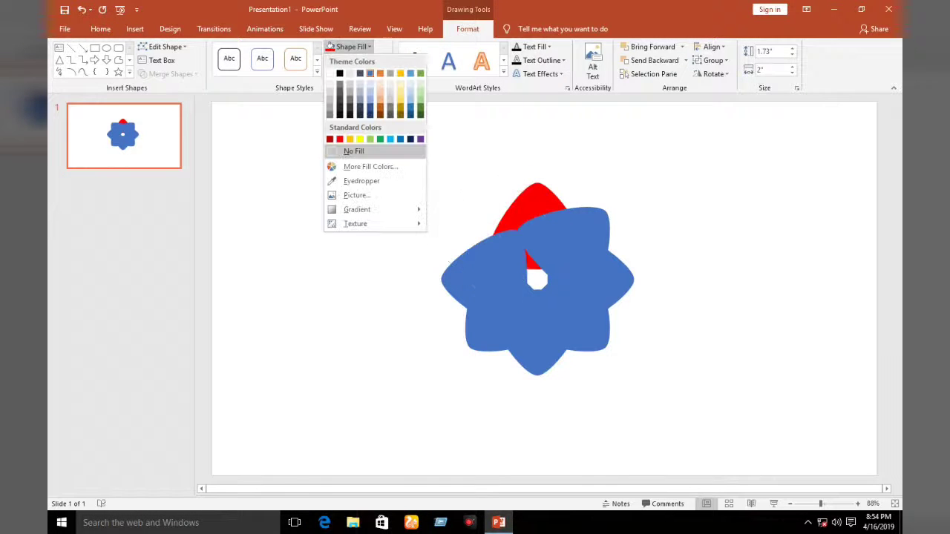
left_click(364, 166)
left_click(402, 156)
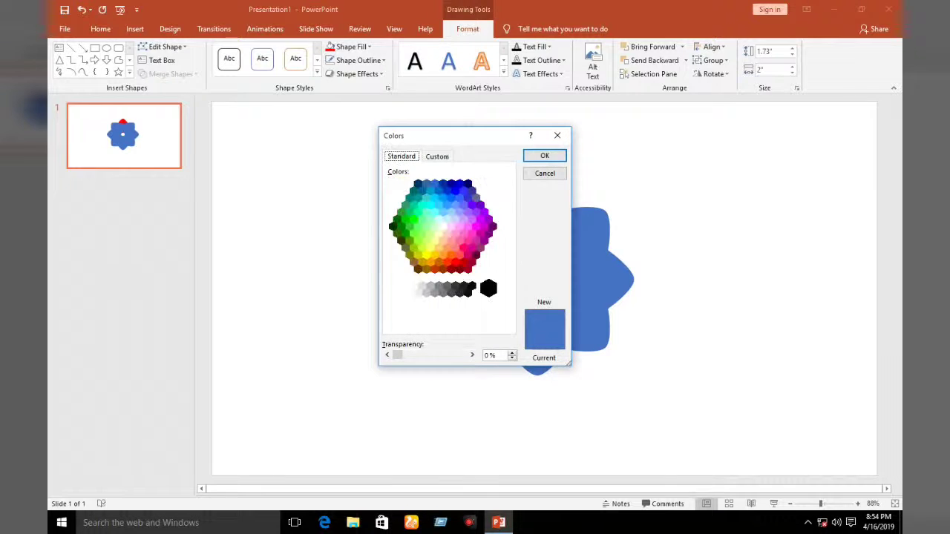
left_click(464, 247)
left_click(437, 156)
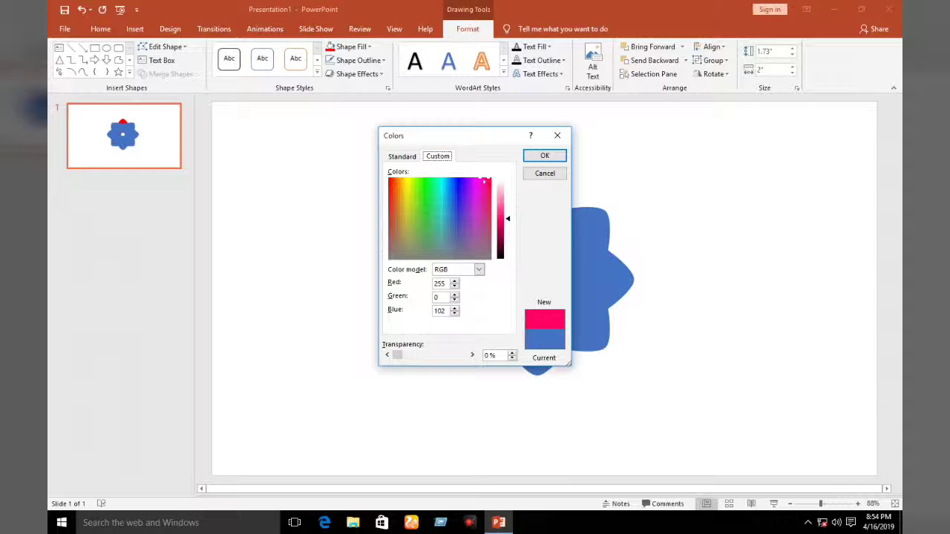
left_click_drag(501, 219, 501, 206)
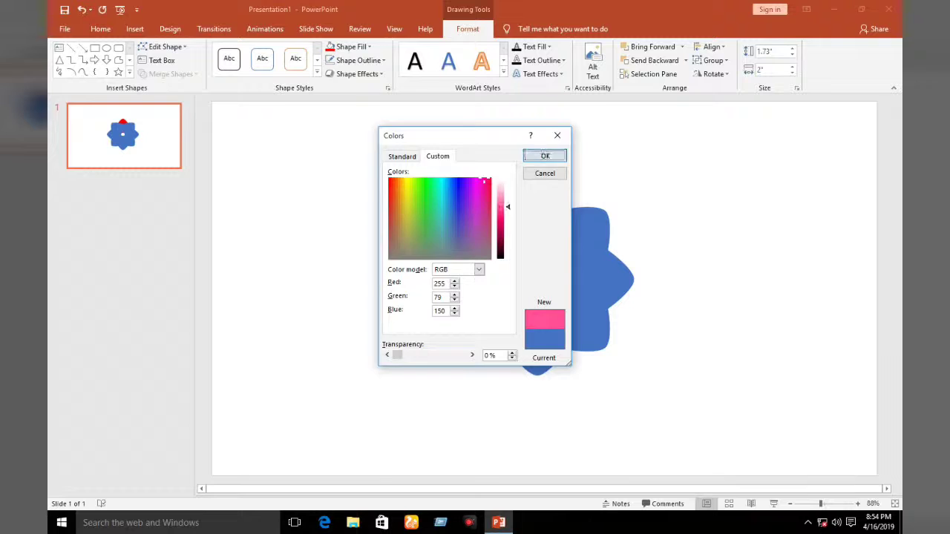
key("Return")
Fill the upper-right petal dark blue and the right petal light blue.
left_click(586, 226)
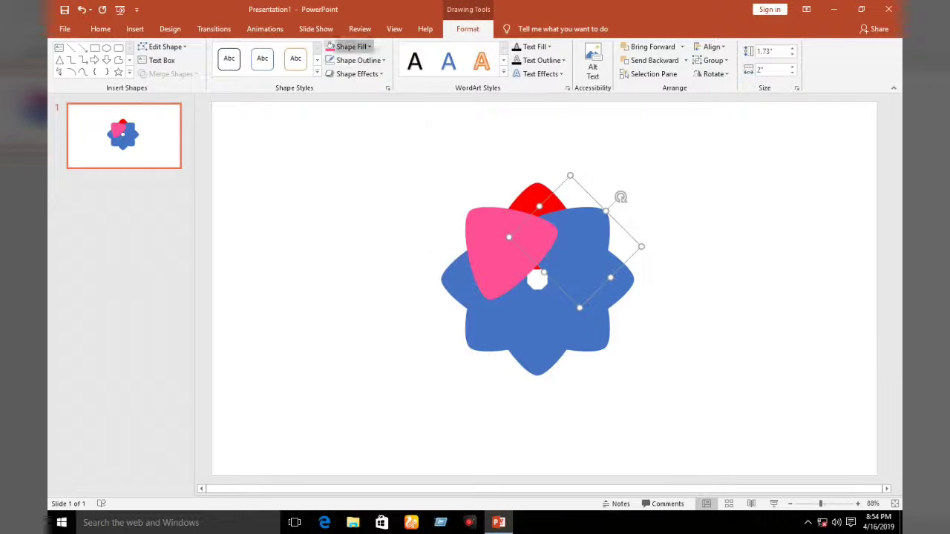
left_click(349, 46)
left_click(400, 138)
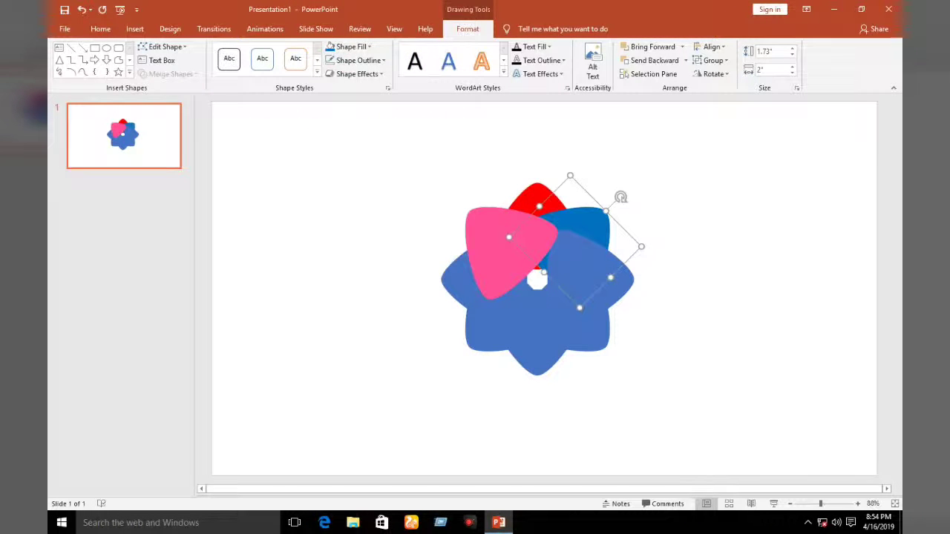
left_click_drag(620, 197, 654, 281)
left_click(349, 46)
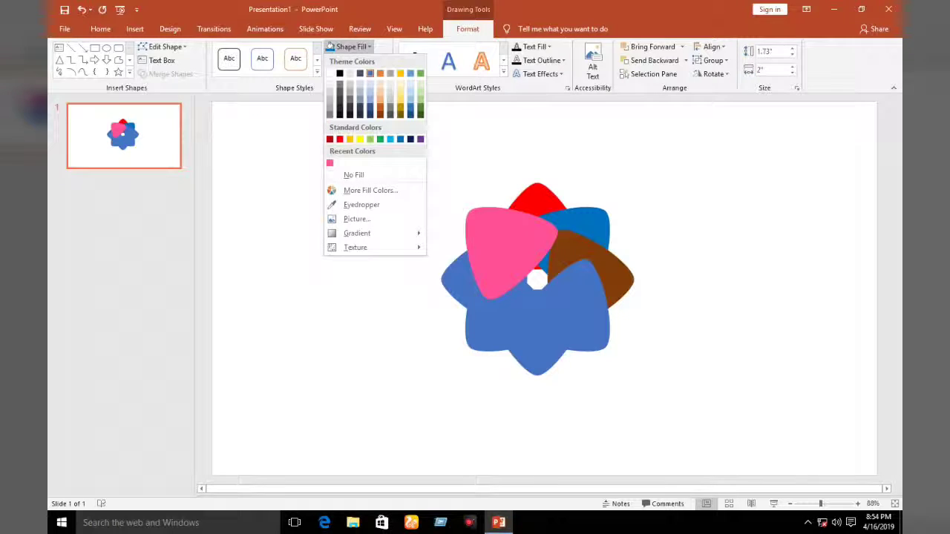
left_click(390, 140)
Fill the lower-right petal green and the bottom petal light green.
left_click(579, 319)
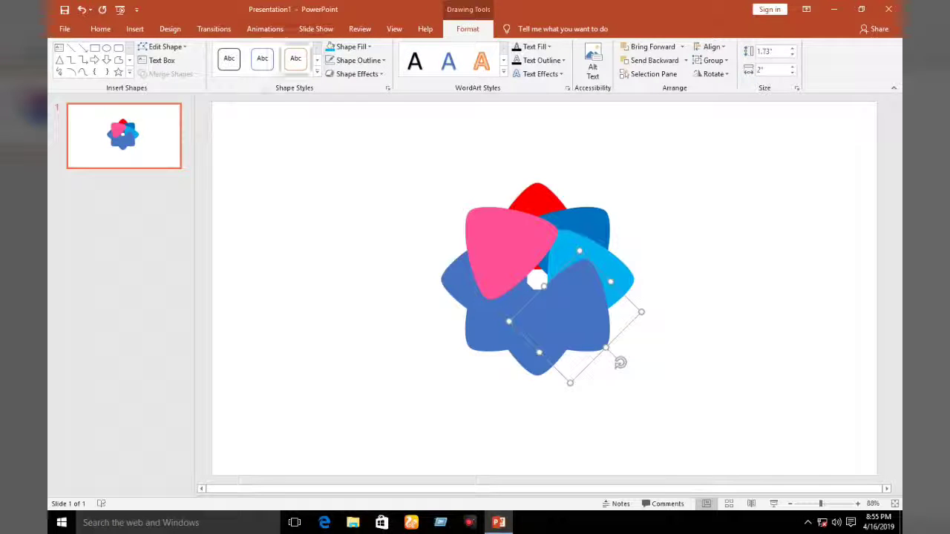
left_click(349, 46)
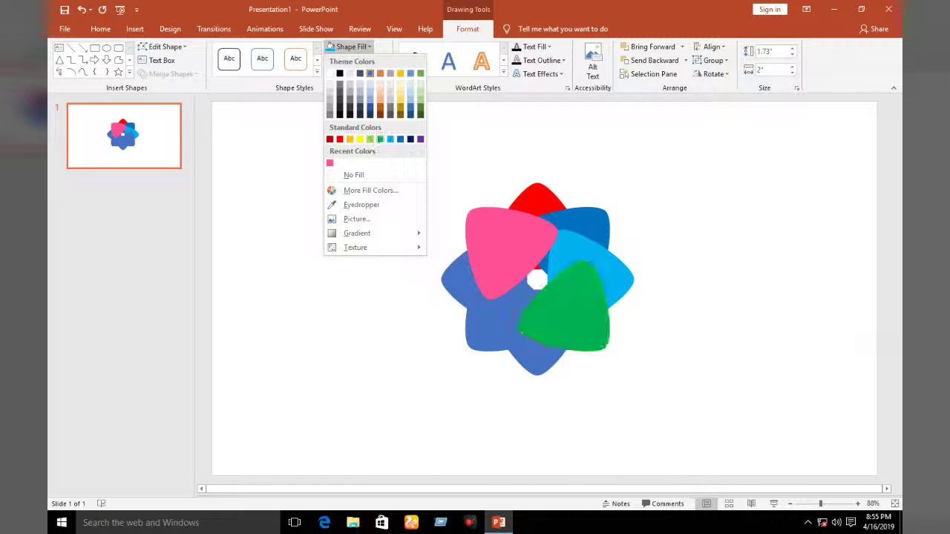
left_click(380, 139)
left_click(536, 363)
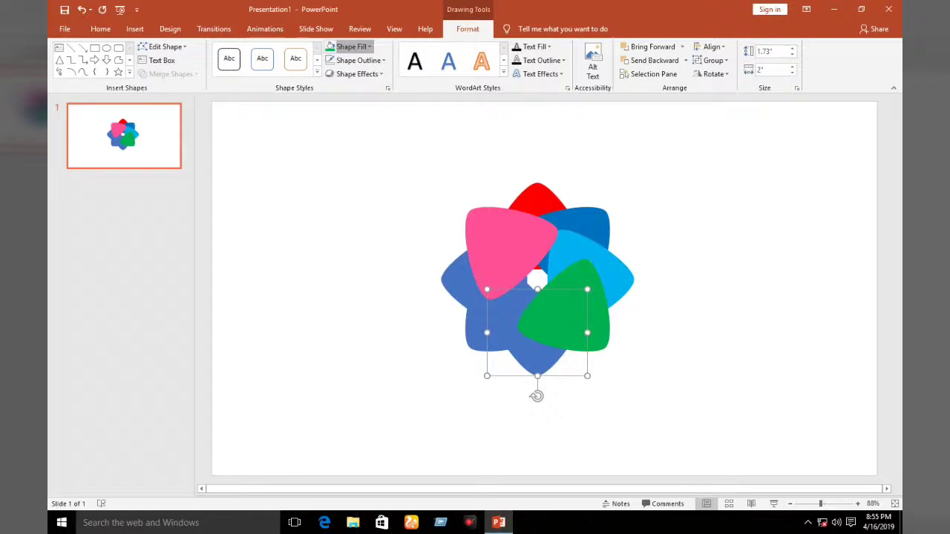
left_click(349, 46)
left_click(369, 139)
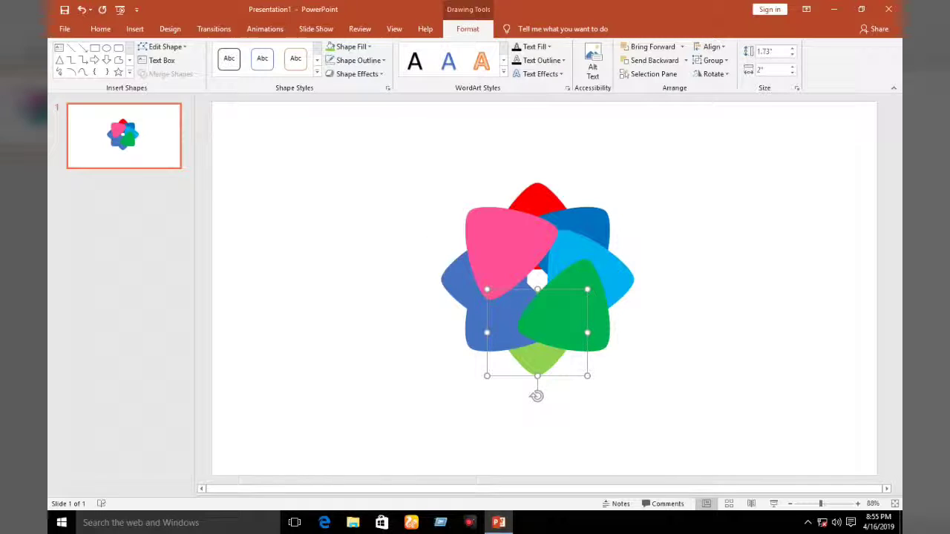
Fill the lower-left petal yellow and the left petal orange.
left_click(486, 337)
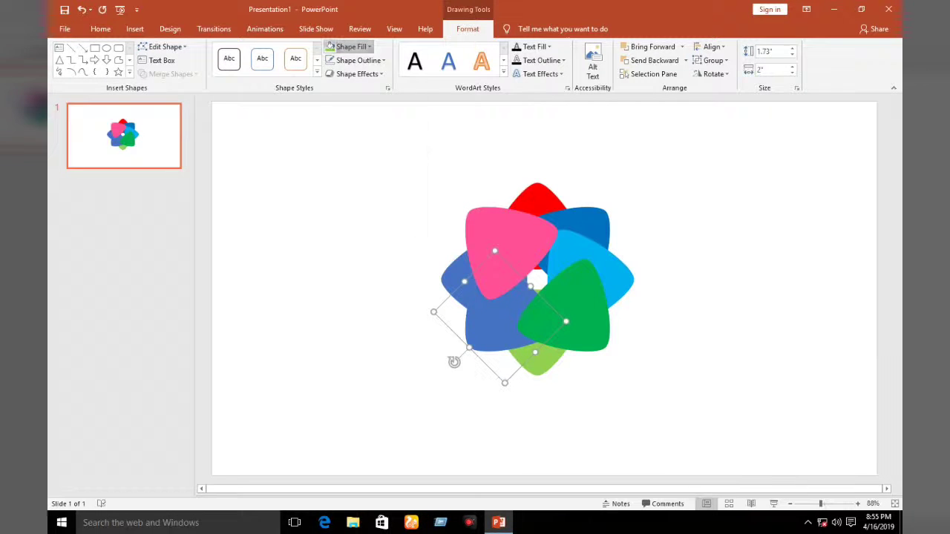
left_click(349, 46)
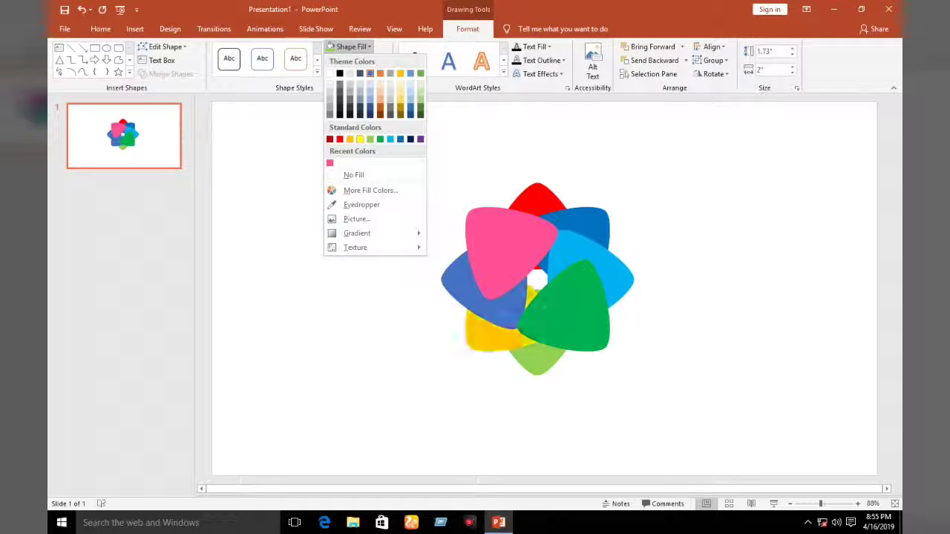
left_click(350, 139)
left_click(456, 289)
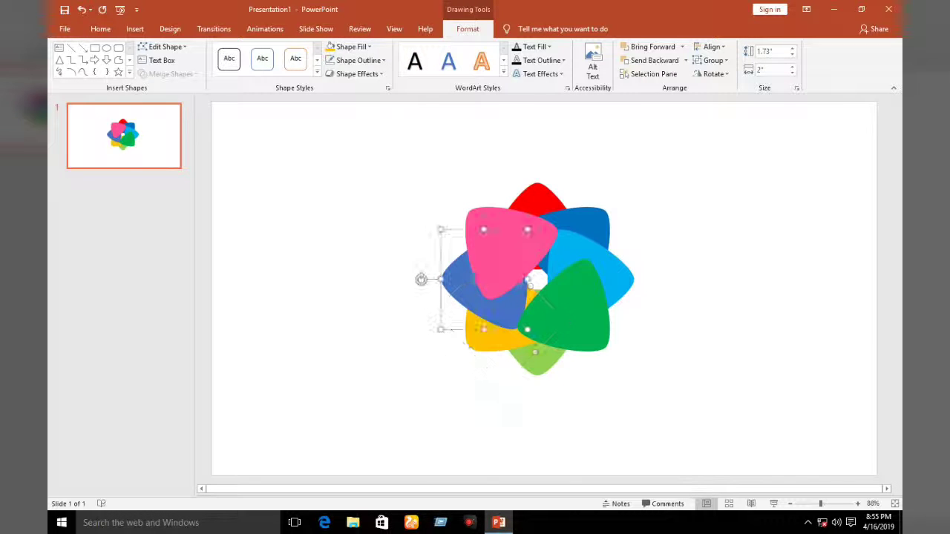
left_click(349, 46)
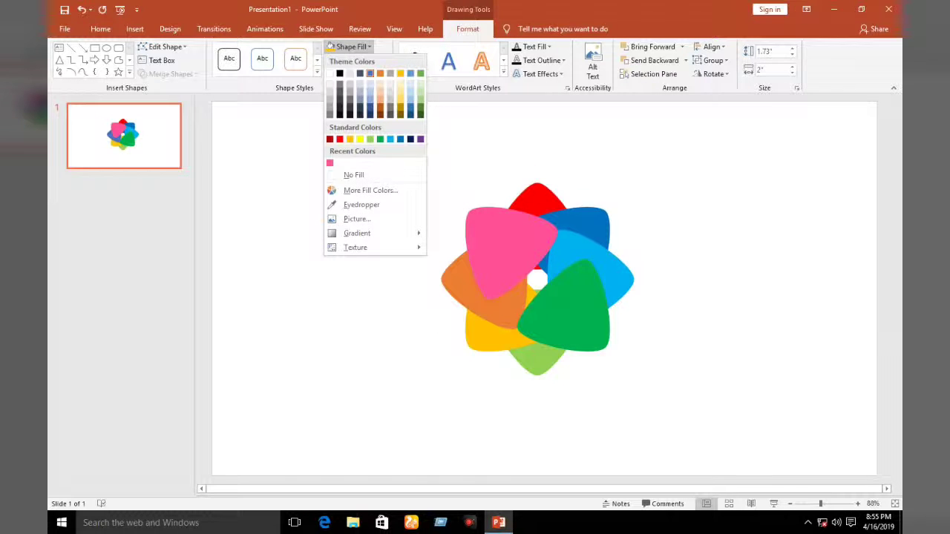
left_click(381, 72)
key("Escape")
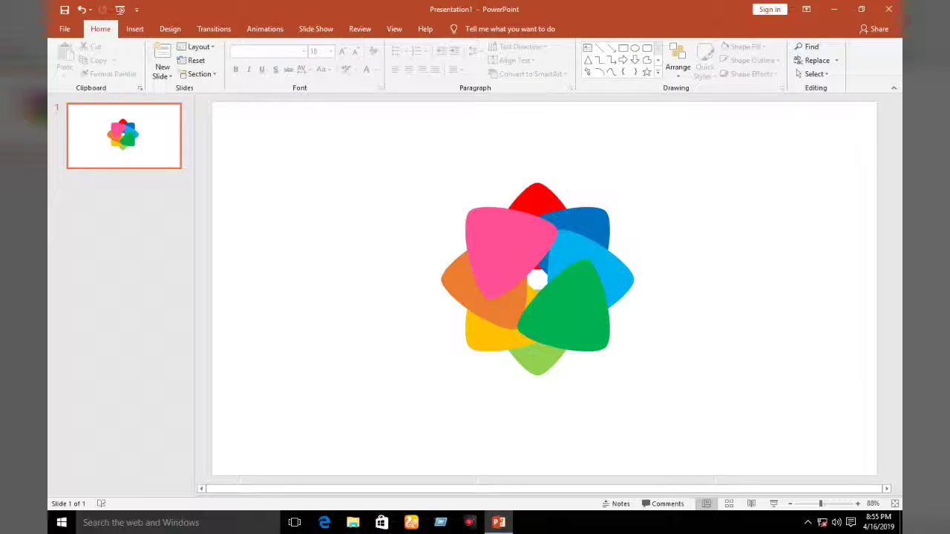
Fragment all eight overlapping petals with Merge Shapes, leaving a solid pink flower.
left_click_drag(401, 149, 754, 402)
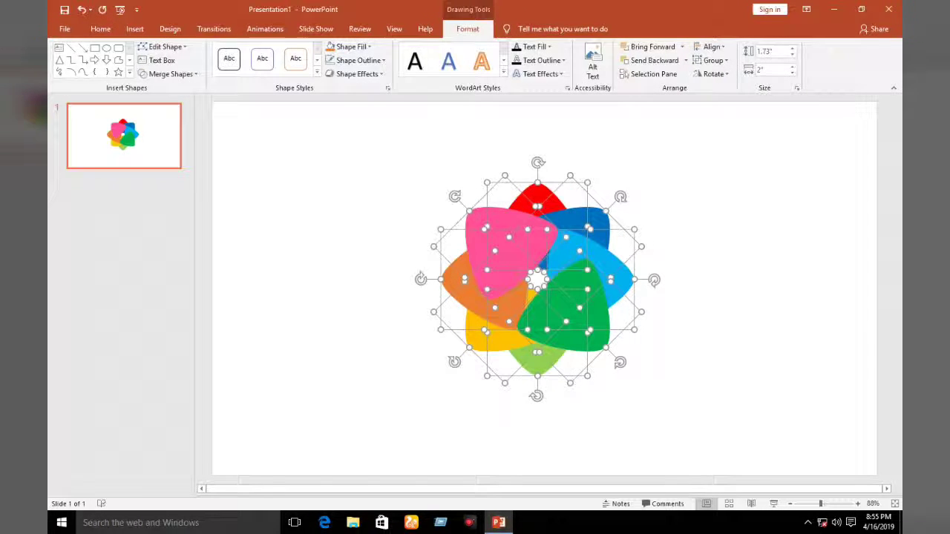
left_click(169, 73)
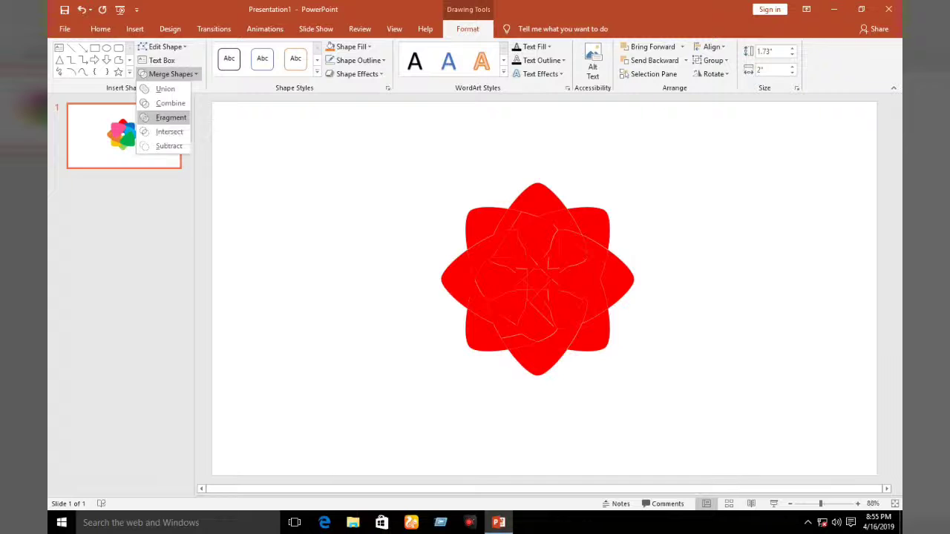
left_click(169, 118)
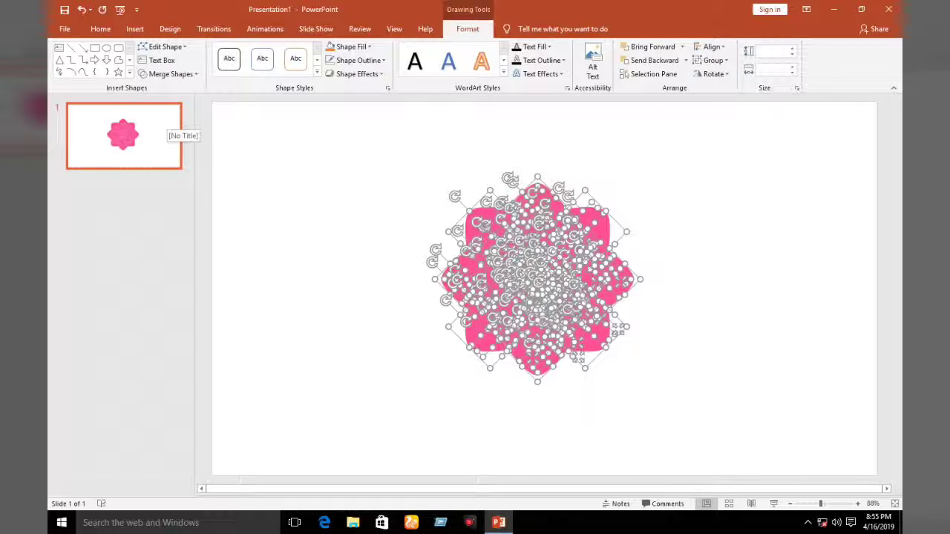
key("Escape")
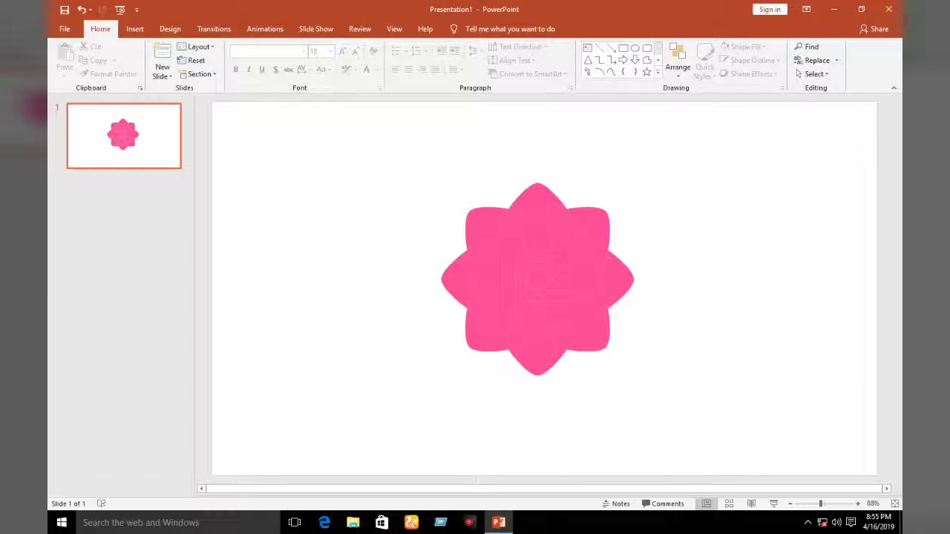
Fill the top petal fragment red.
left_click(538, 204)
left_click(348, 46)
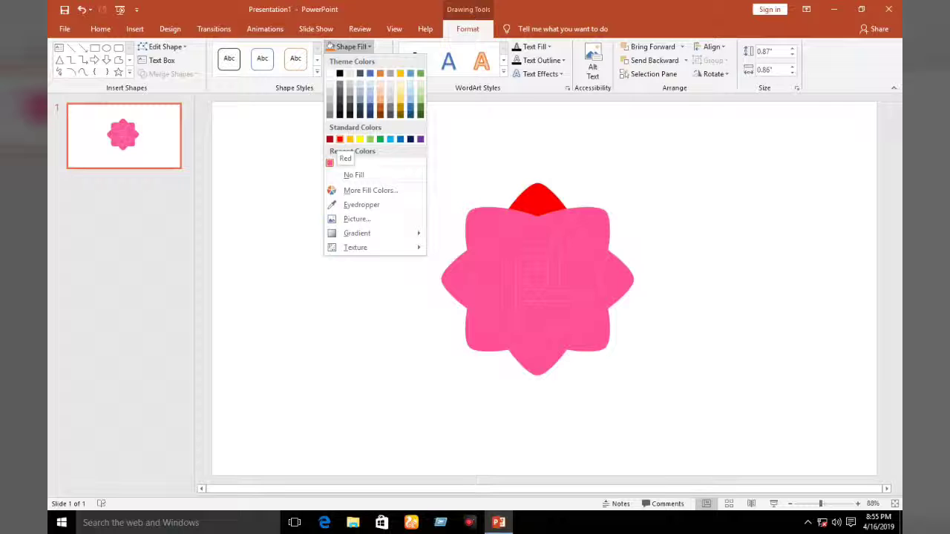
left_click(339, 138)
key("Escape")
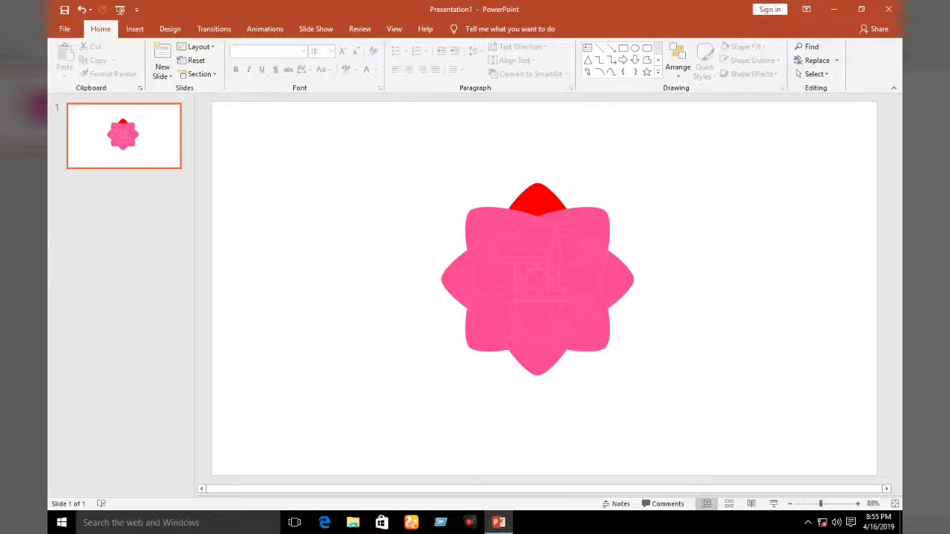
Fill the small adjoining pieces red and move them into the top petal.
left_click(504, 221)
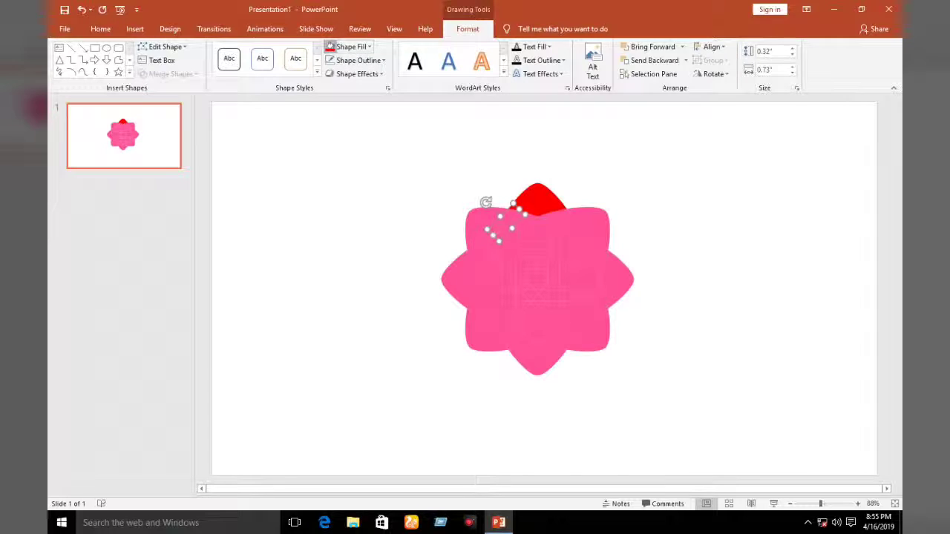
left_click(331, 46)
left_click_drag(507, 220, 511, 252)
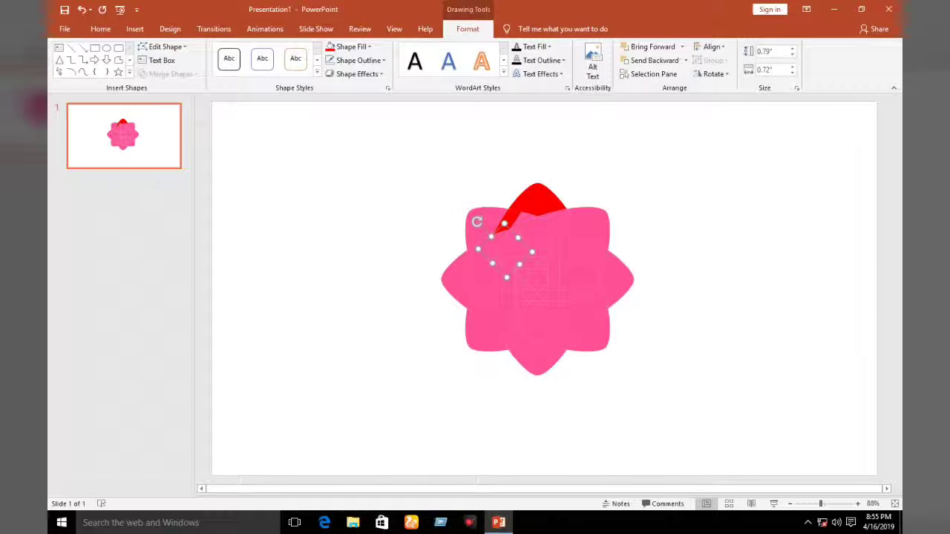
left_click(330, 46)
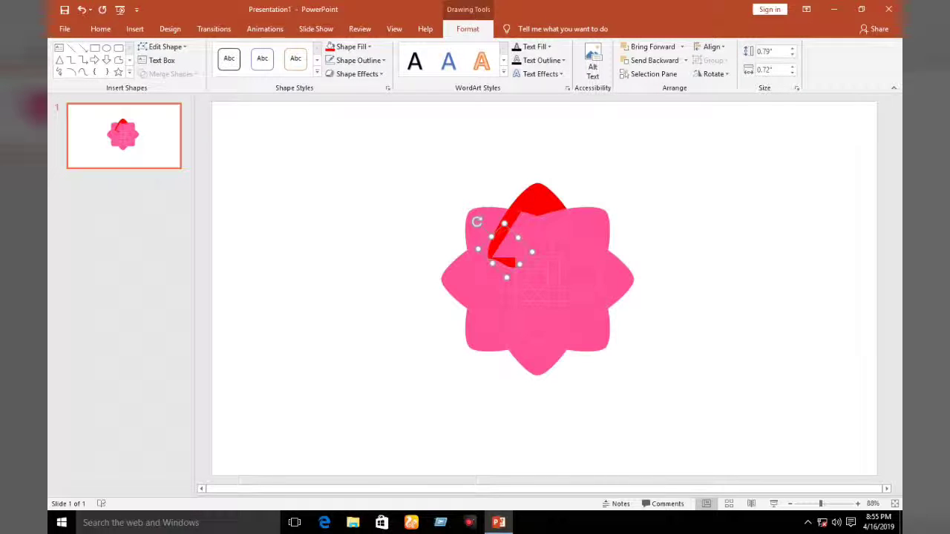
left_click(522, 221)
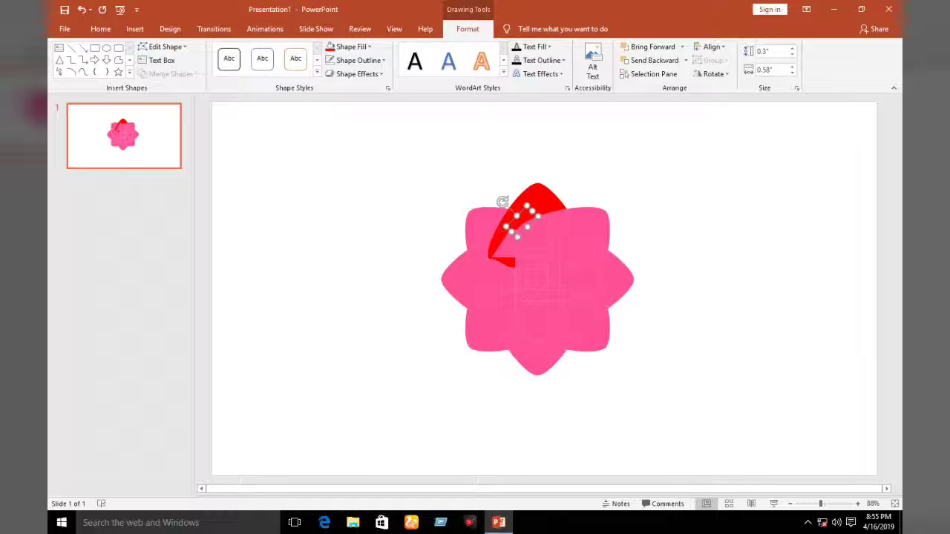
left_click(509, 256)
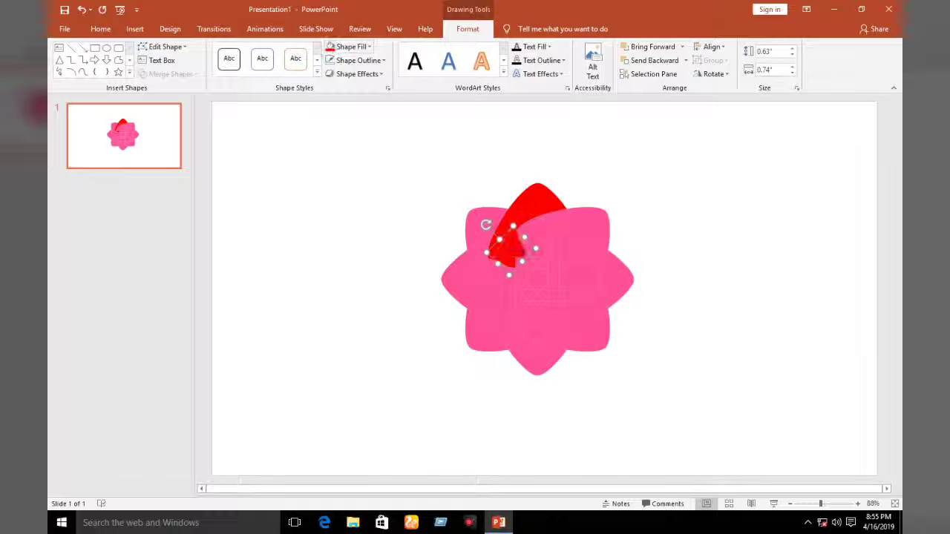
left_click_drag(503, 202, 533, 193)
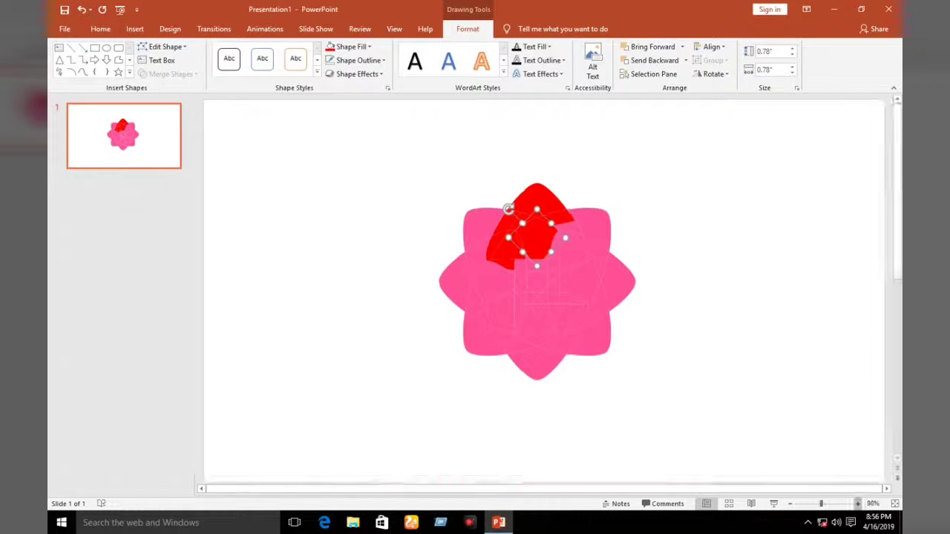
Recolor the upper-right petal pieces dark blue and the next petal light blue.
scroll(445, 319, "up", 5)
left_click(351, 46)
left_click(339, 140)
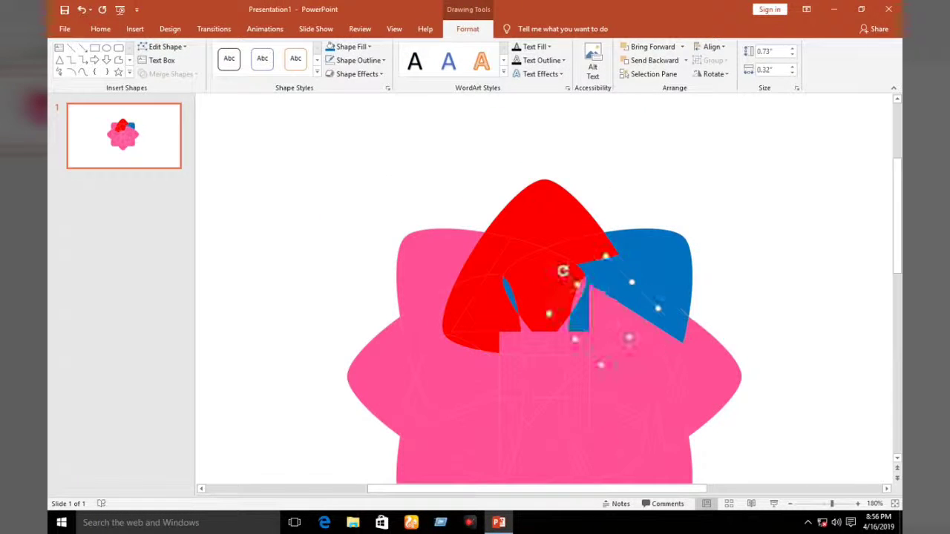
left_click(547, 349)
left_click_drag(547, 348, 564, 301)
scroll(544, 297, "down", 2)
left_click(351, 46)
left_click_drag(638, 260, 585, 312)
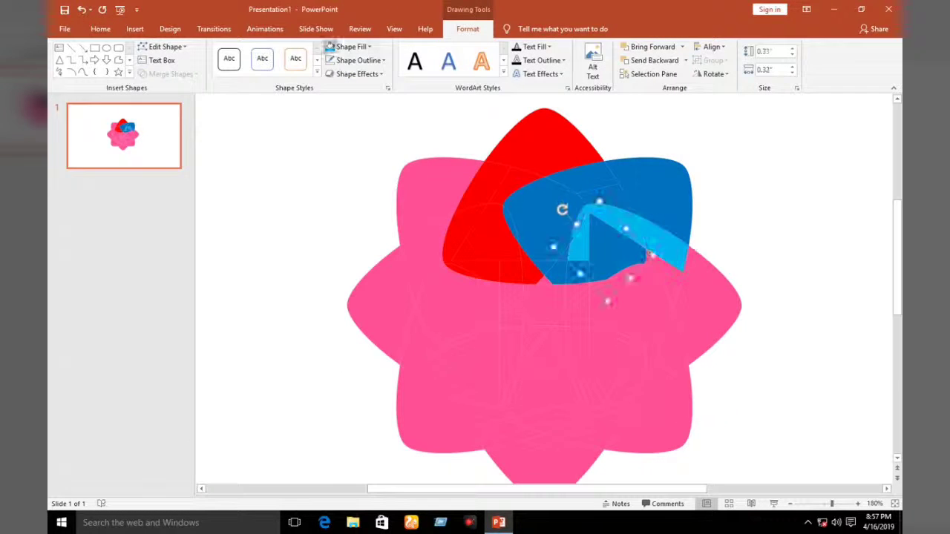
Fill the right-hand petal pieces green and build a light-green bottom petal.
scroll(585, 312, "down", 1)
left_click(351, 46)
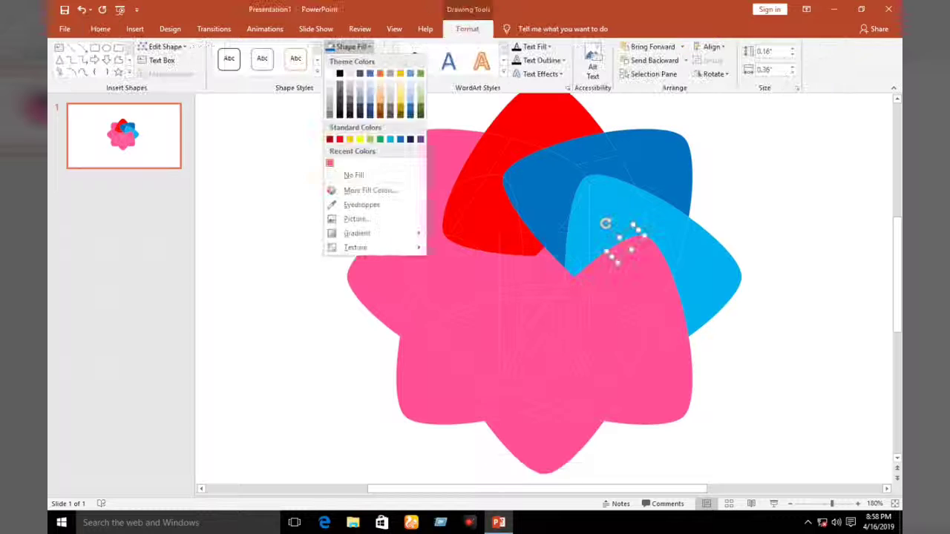
left_click(386, 153)
mouse_move(594, 319)
left_mouse_down()
mouse_move(582, 368)
mouse_move(590, 275)
left_mouse_up()
left_click(351, 46)
left_click(386, 153)
left_click(499, 378)
left_click(550, 283)
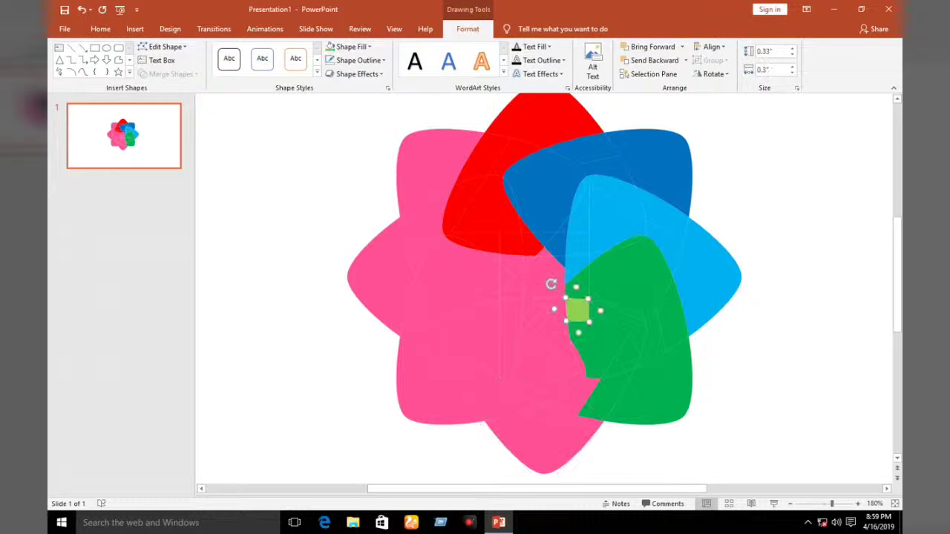
left_click_drag(498, 377, 549, 369)
left_click(549, 329)
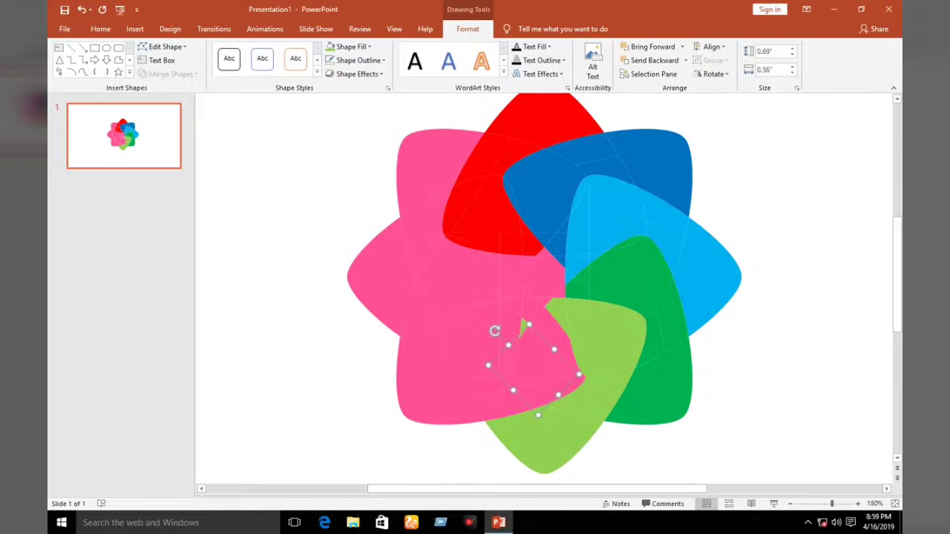
left_click_drag(500, 322, 527, 275)
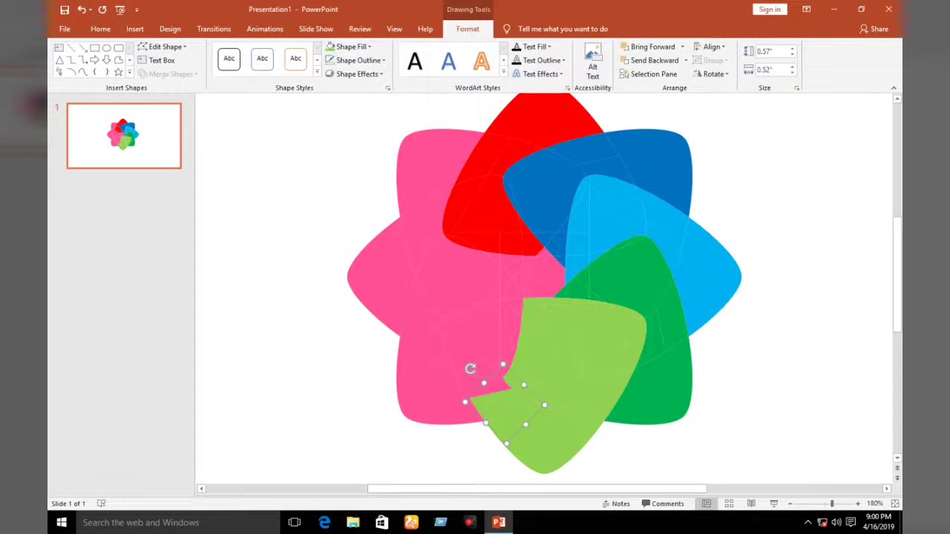
Extend the yellow piece over the lower-left petals and fill the lower-left piece orange.
mouse_move(544, 407)
left_mouse_down()
mouse_move(564, 343)
mouse_move(542, 349)
left_mouse_up()
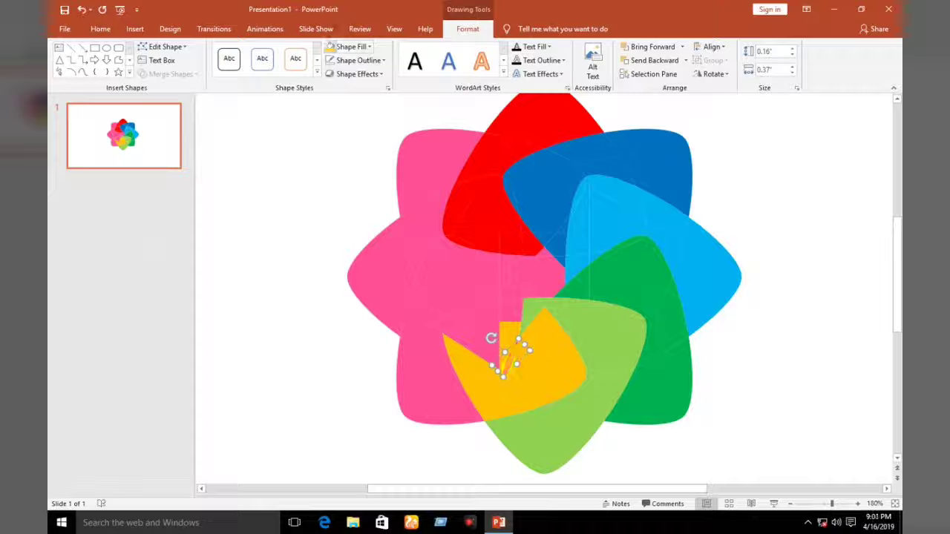
left_click(542, 350)
left_click(369, 46)
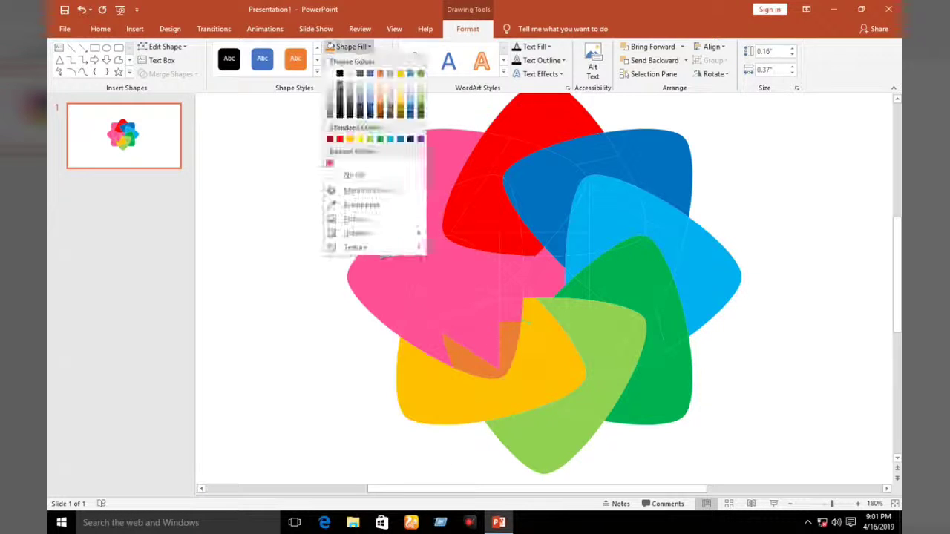
left_click(349, 149)
scroll(519, 327, "up", 5)
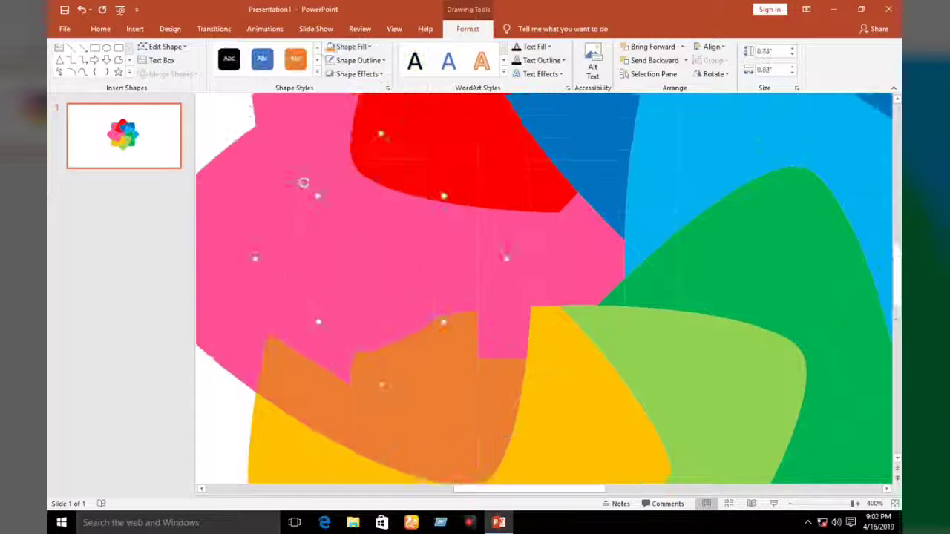
Cycle through the small center fragments and fill them orange.
left_click(490, 330)
key("Tab")
key("Tab")
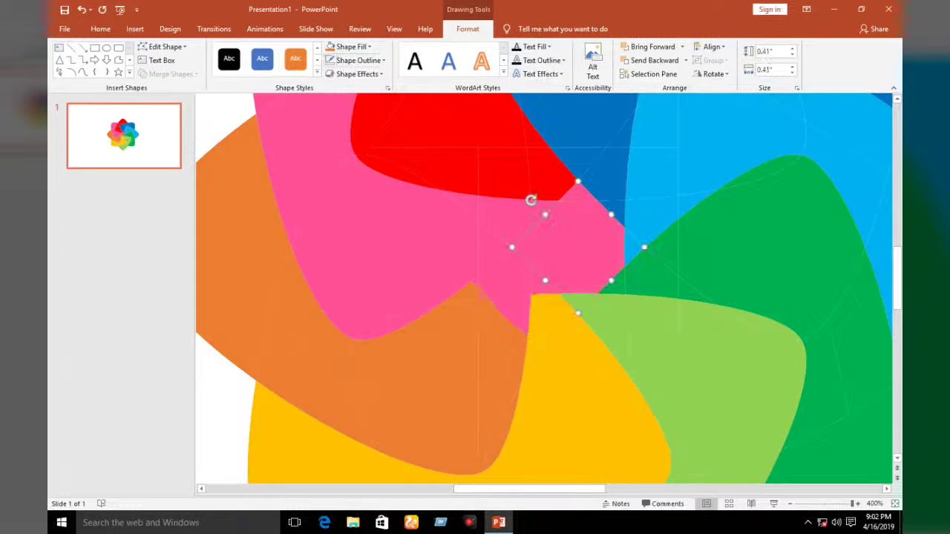
left_click(295, 58)
key("Tab")
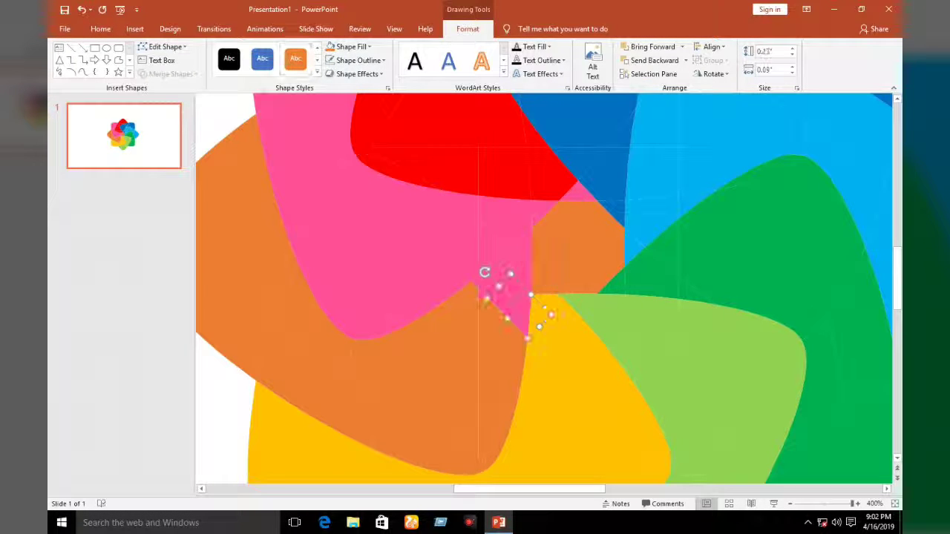
key("Tab")
key("Tab")
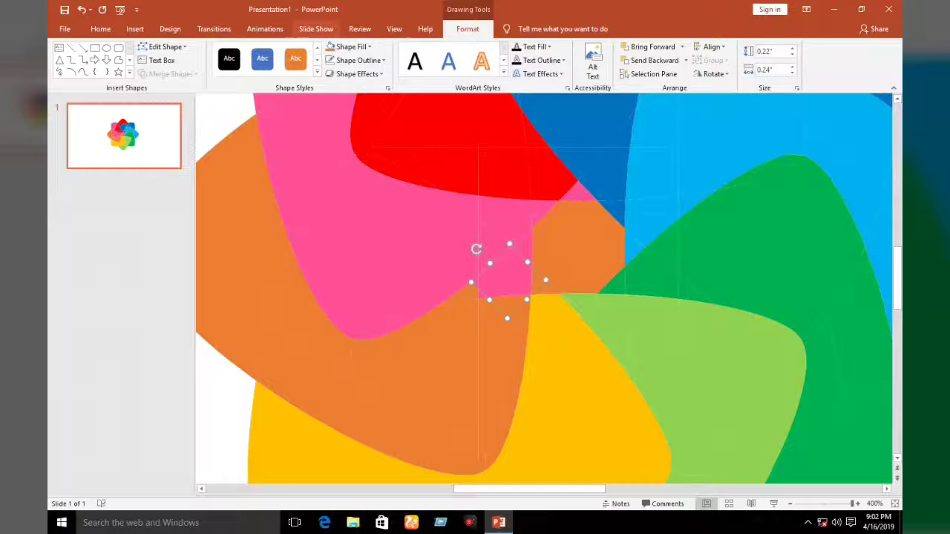
left_click(296, 57)
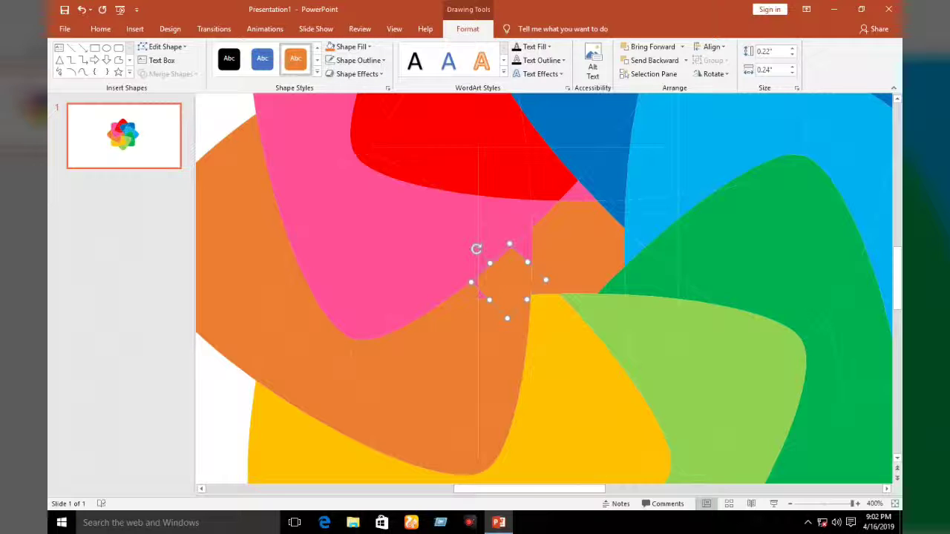
key("Tab")
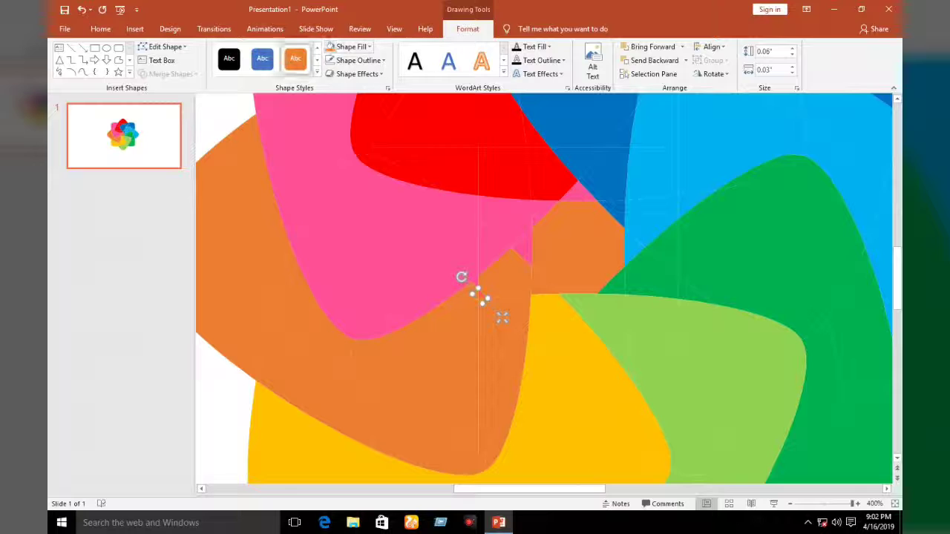
key("Tab")
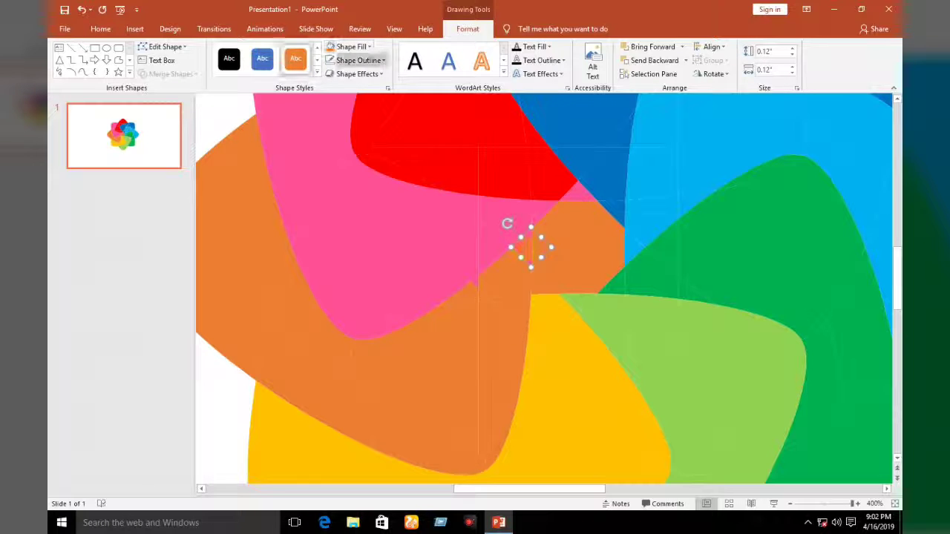
key("Tab")
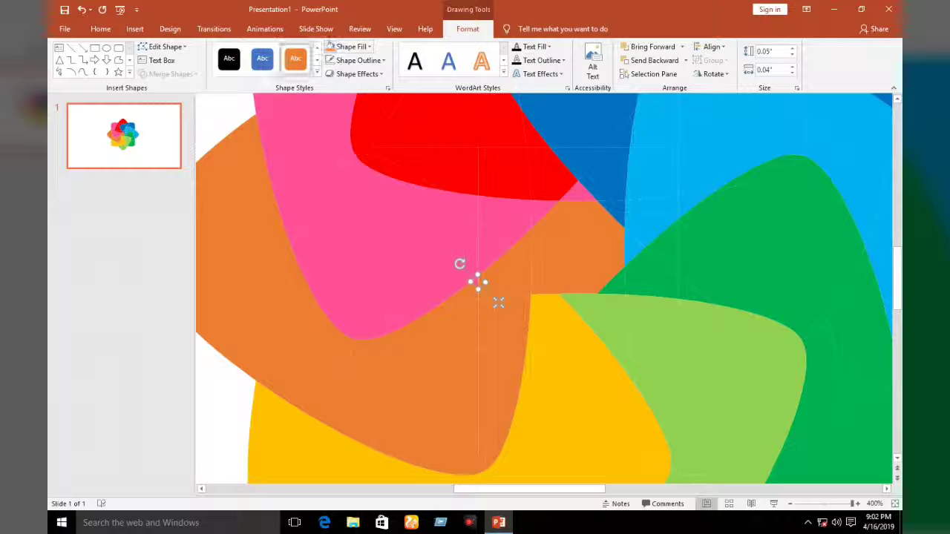
scroll(498, 303, "down", 8, "ctrl")
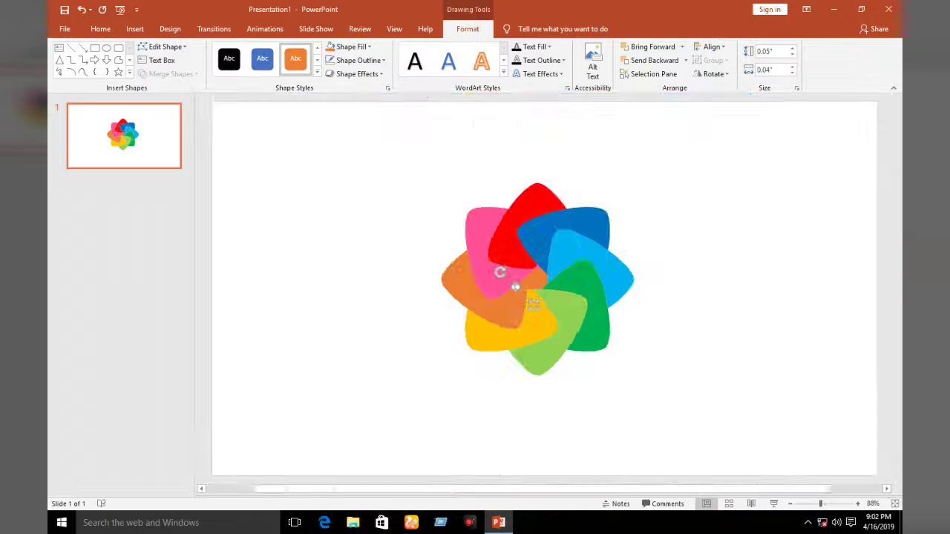
Zoom in and delete the small orange fragment at the flower's center, leaving a hole.
key("Escape")
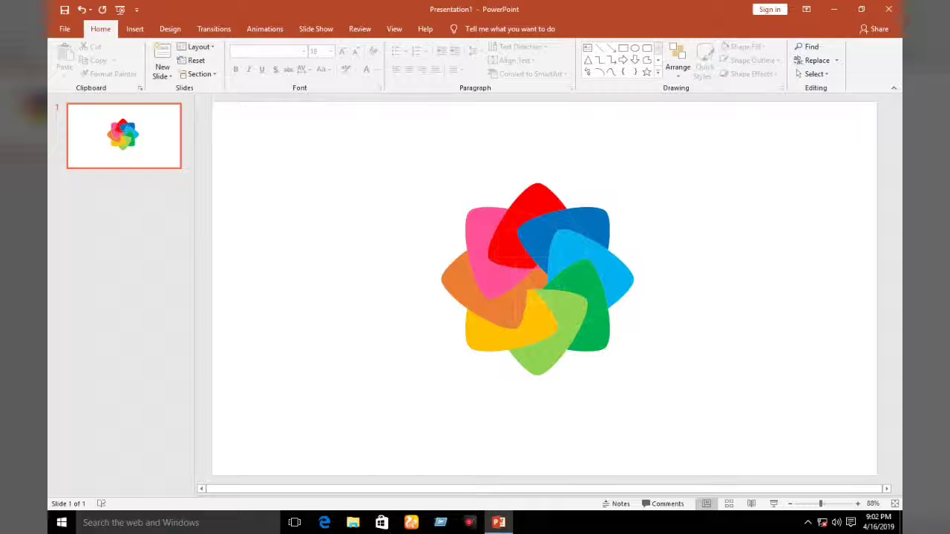
scroll(538, 288, "up", 3, "ctrl")
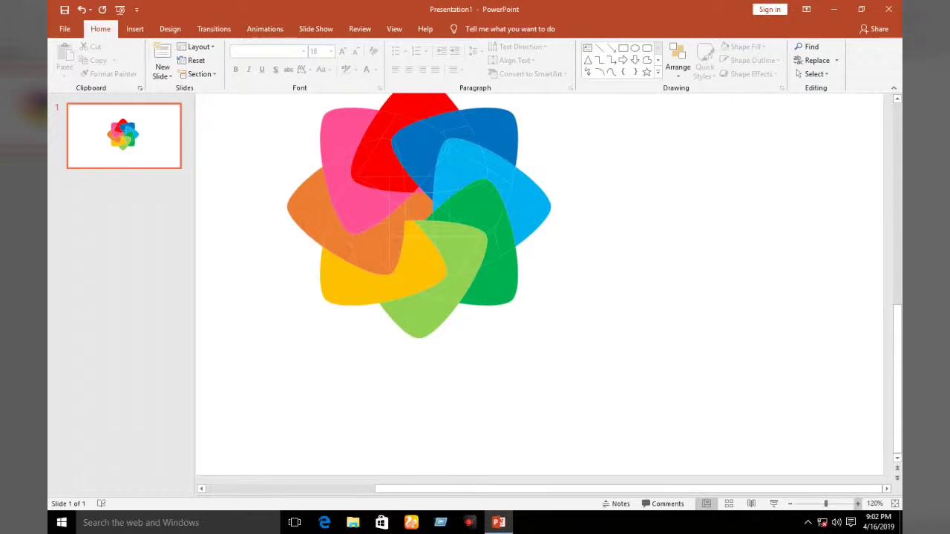
scroll(537, 288, "up", 1, "ctrl")
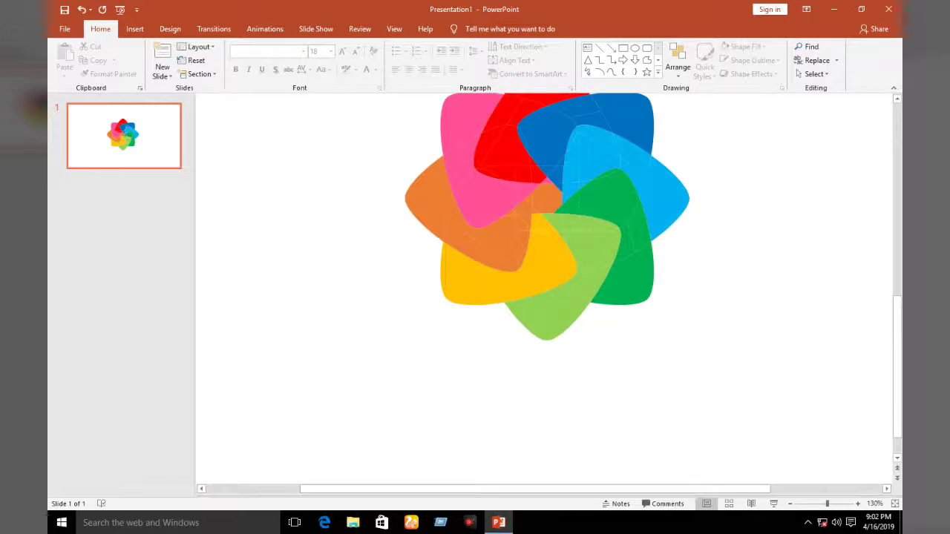
scroll(547, 260, "up", 2)
scroll(547, 260, "up", 1)
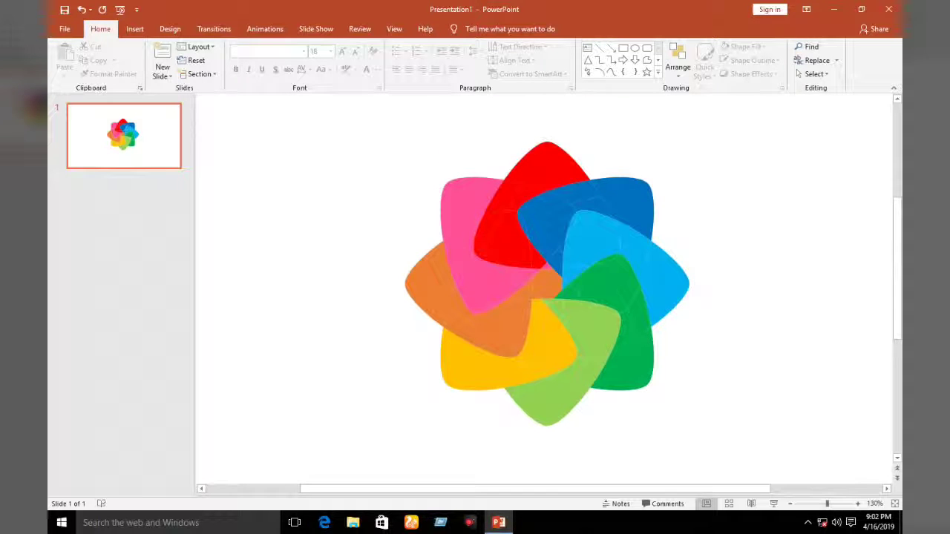
left_click(547, 282)
key("Delete")
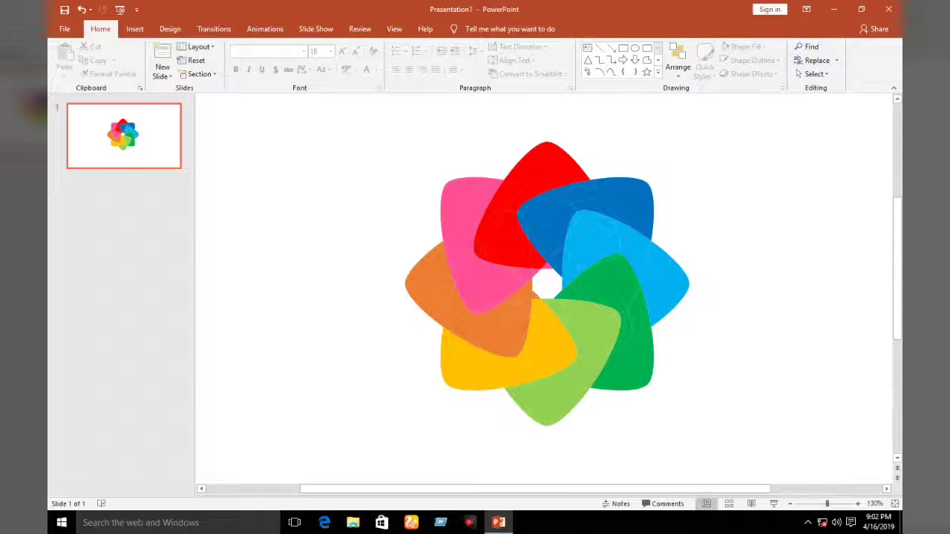
left_click(468, 311)
key("Escape")
Draw a small circle beside the flower with no fill and no outline.
left_click(635, 47)
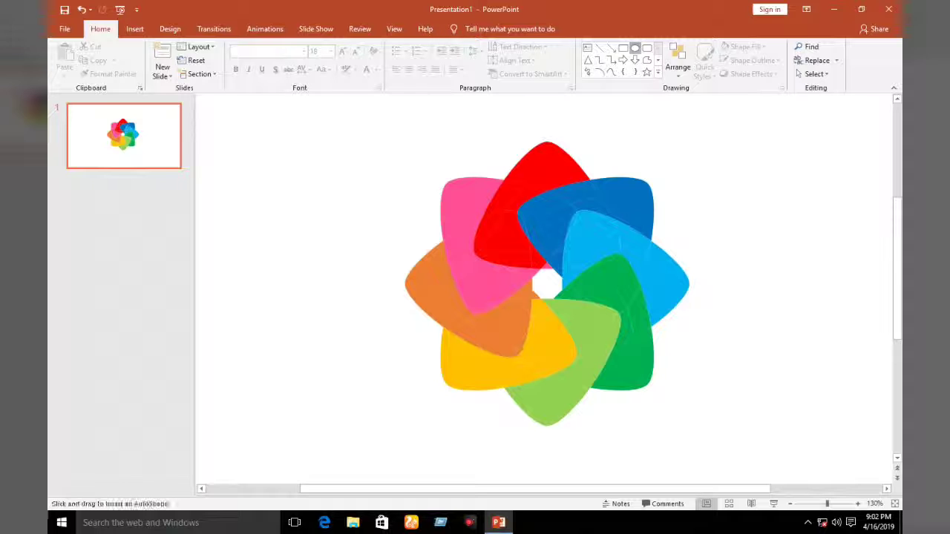
mouse_move(737, 205)
left_mouse_down()
mouse_move(777, 245)
mouse_move(540, 290)
mouse_move(757, 224)
left_mouse_up()
left_click(468, 29)
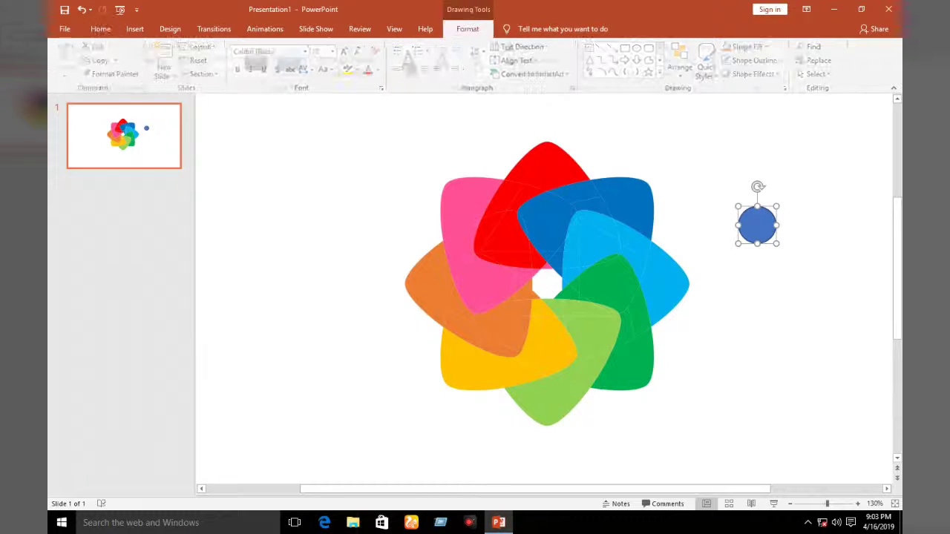
left_click(350, 46)
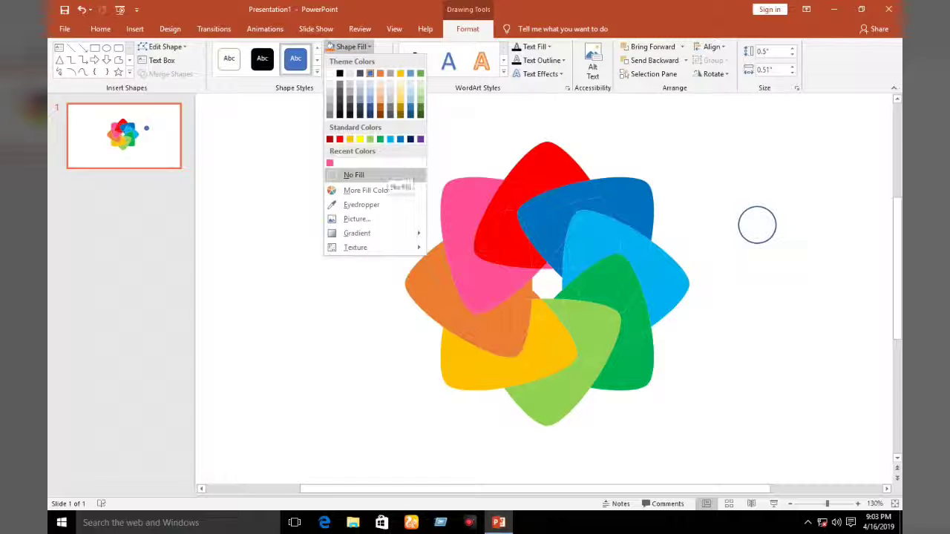
left_click(354, 175)
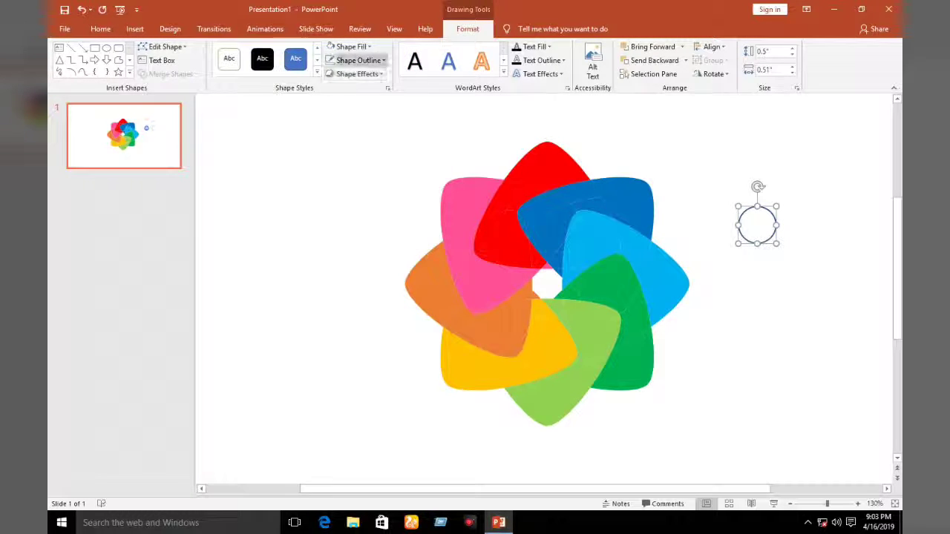
left_click(331, 60)
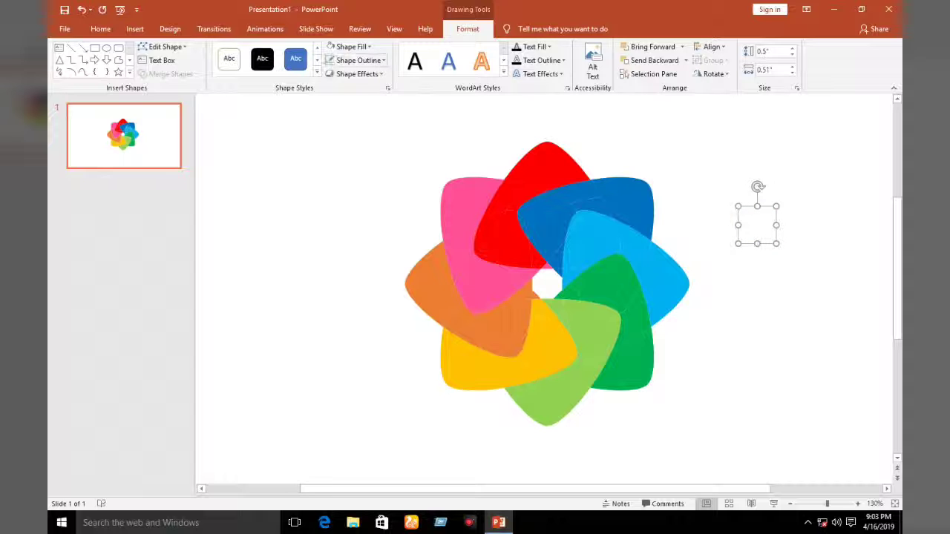
left_click_drag(757, 225, 725, 205)
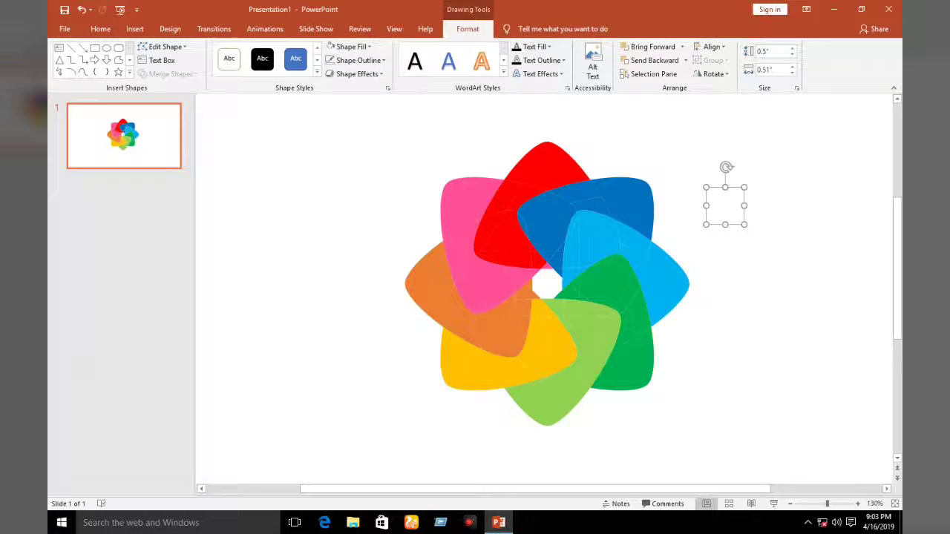
Move the circle to the slide's upper right, fill it light grey, and select all petals.
left_click(711, 46)
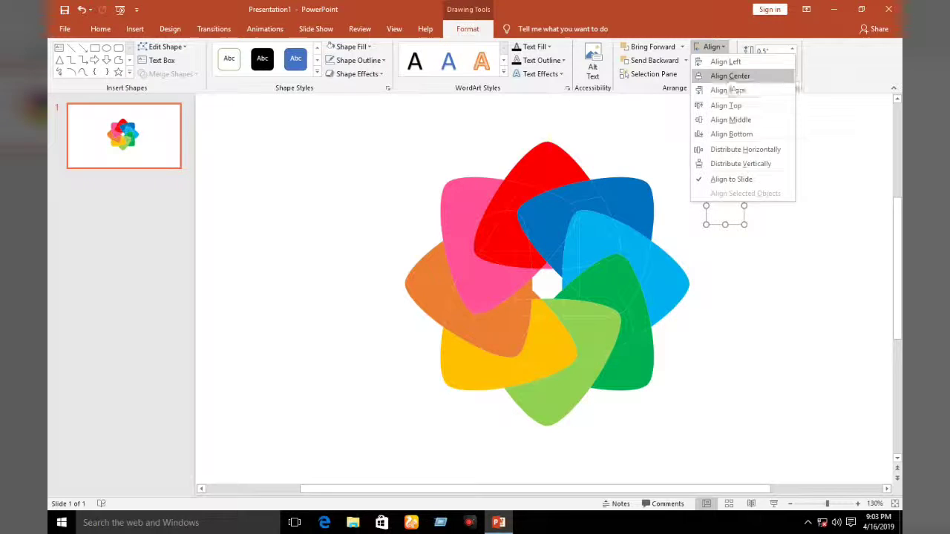
left_click(711, 46)
left_click_drag(726, 206, 858, 159)
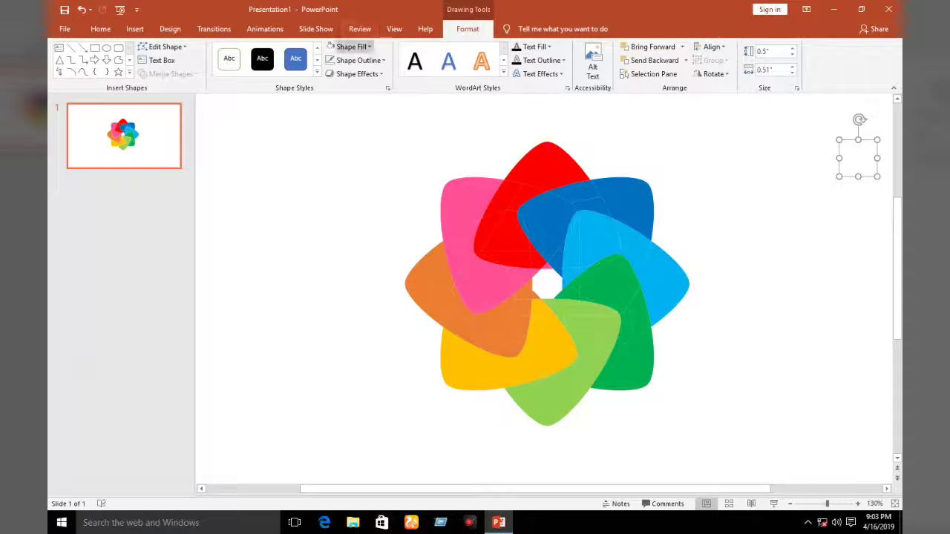
left_click(351, 46)
left_click(333, 84)
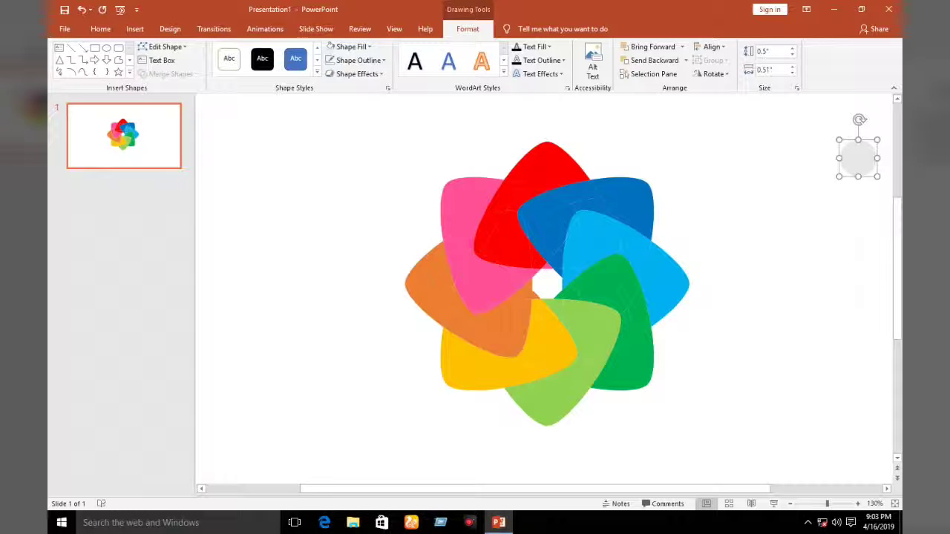
scroll(706, 248, "down", 6)
left_click_drag(413, 155, 669, 423)
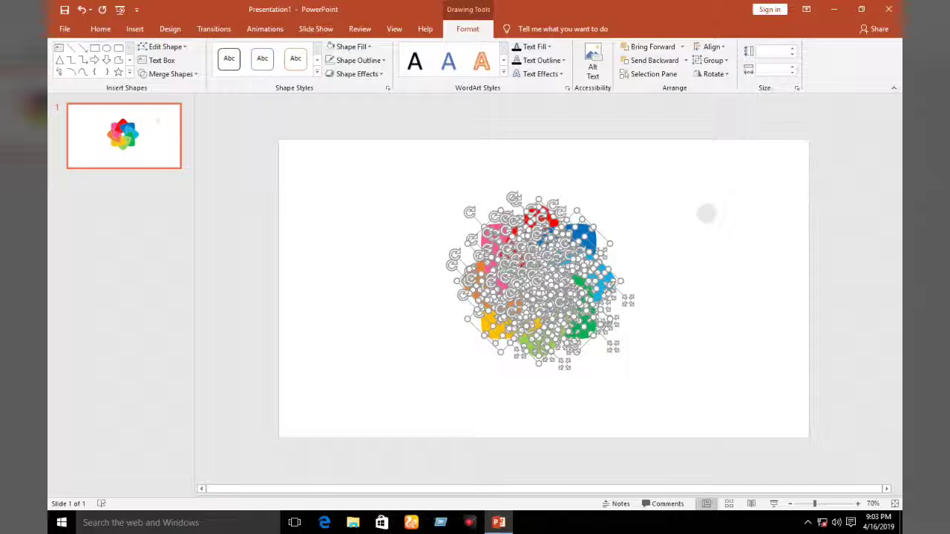
Group the petal fragments into one flower and align it middle on the slide.
right_click(522, 213)
mouse_move(549, 282)
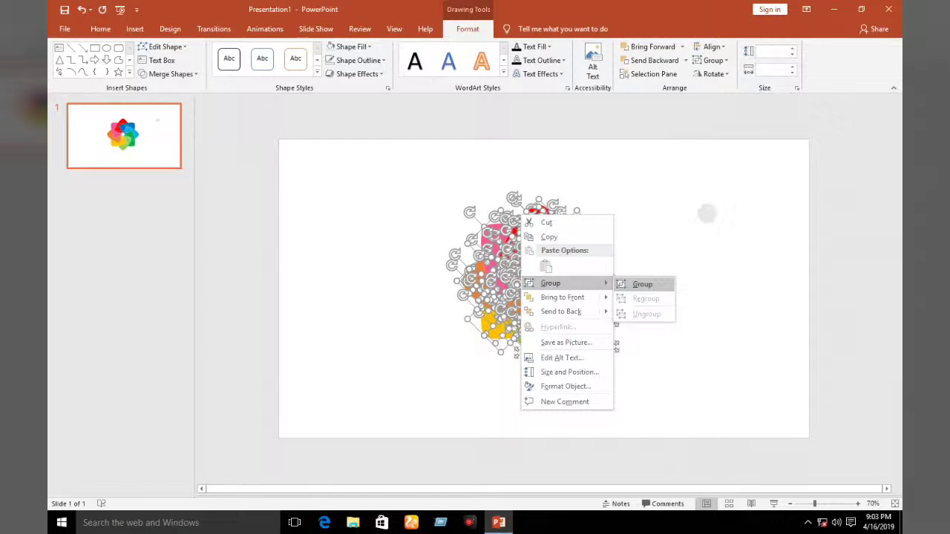
left_click(647, 282)
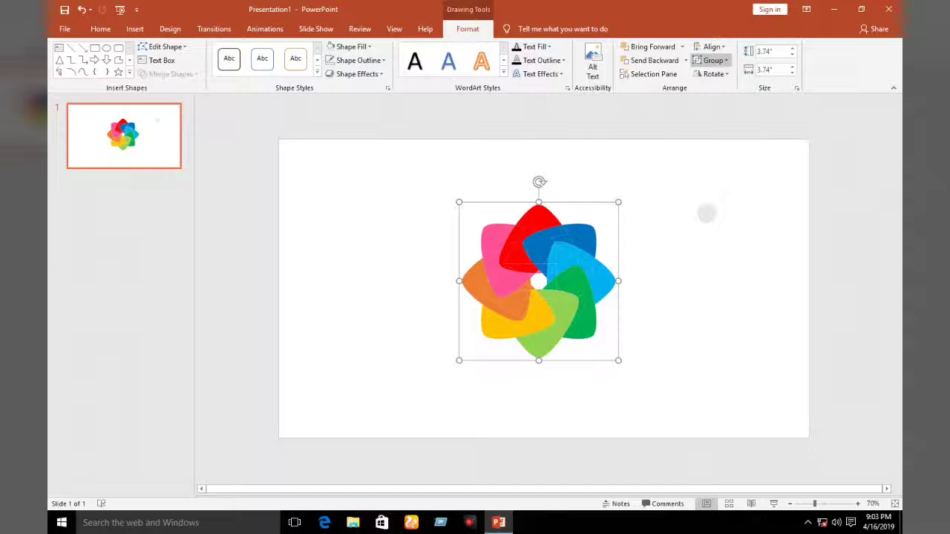
left_click(711, 46)
left_click(711, 46)
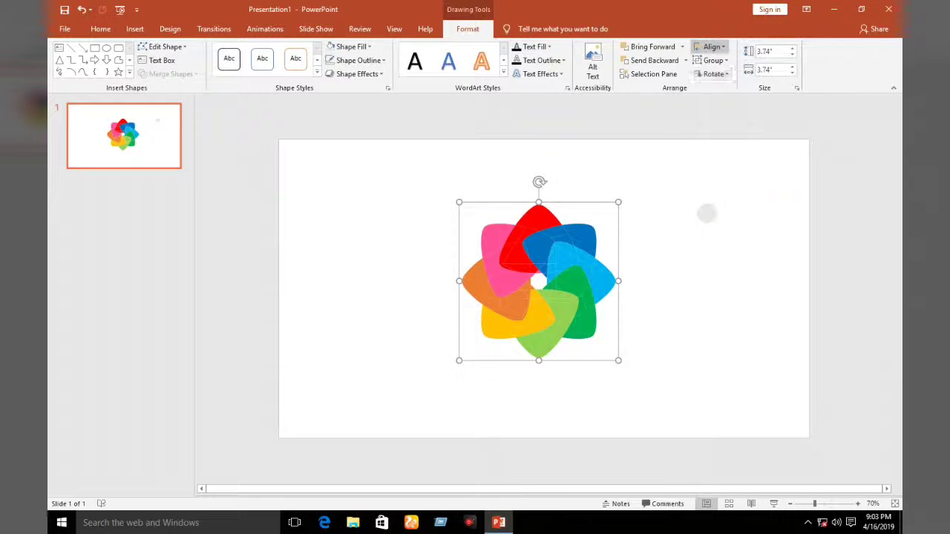
left_click(711, 46)
left_click(721, 121)
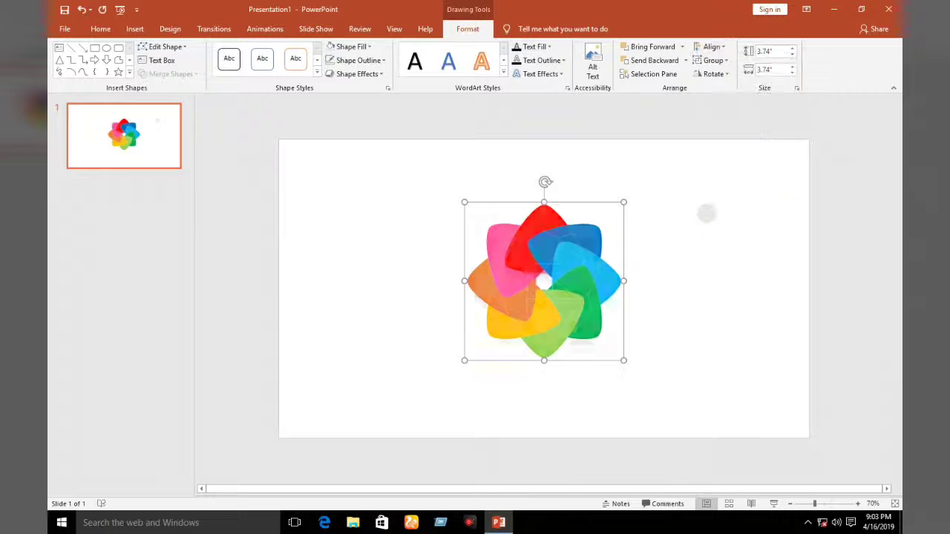
left_click(706, 214)
Center the light-grey circle in the flower with Align Center and Align Middle.
left_click(707, 214)
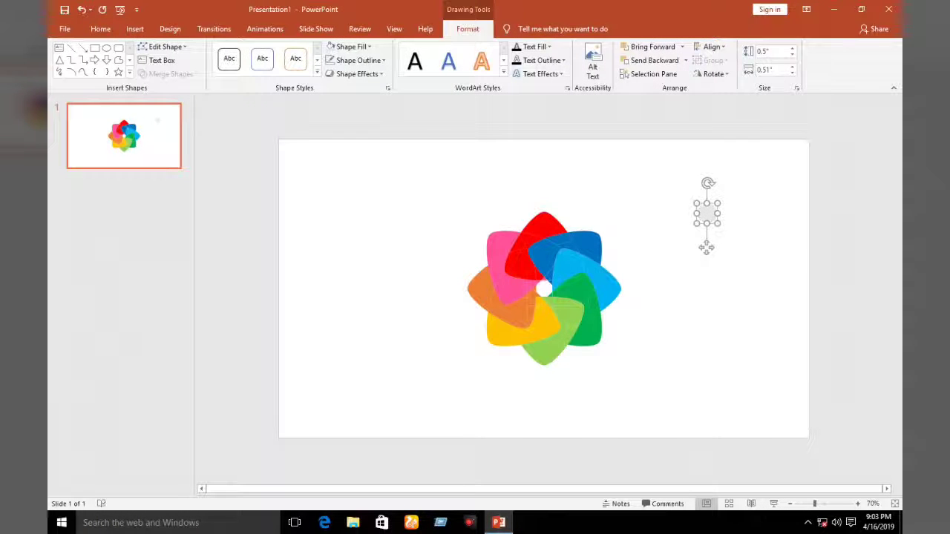
left_click_drag(706, 214, 691, 238)
left_click(711, 46)
left_click(716, 72)
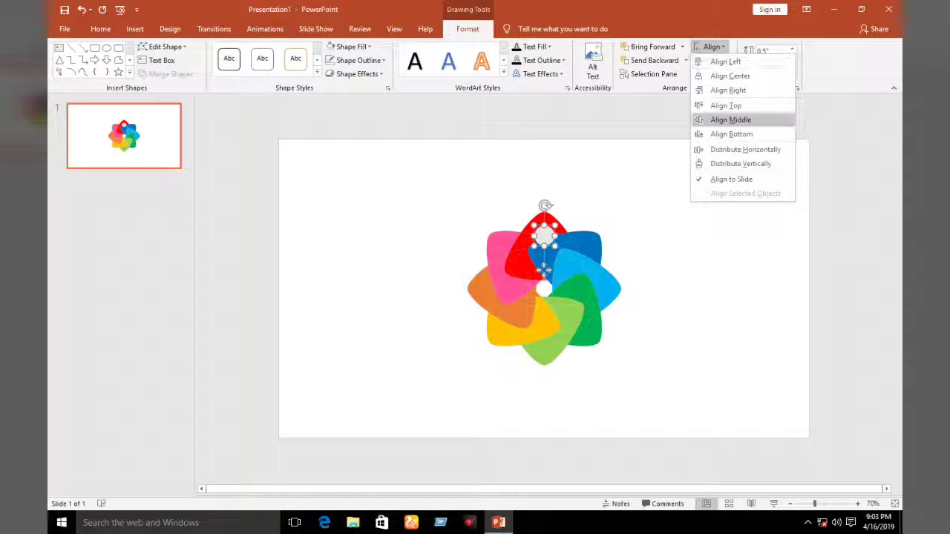
left_click(730, 120)
key("Escape")
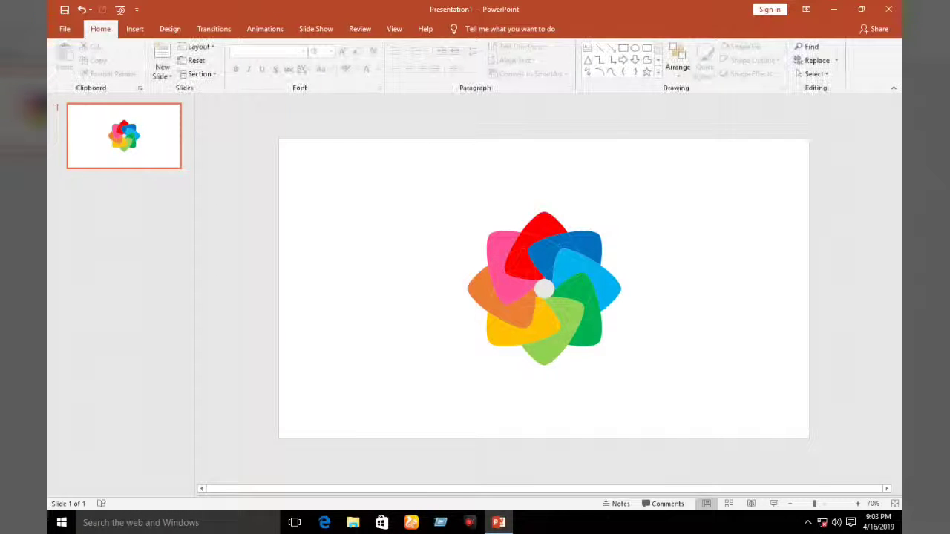
Set the centre circle's width to 0.5 inch in Size and Position.
left_click(544, 291)
right_click(544, 291)
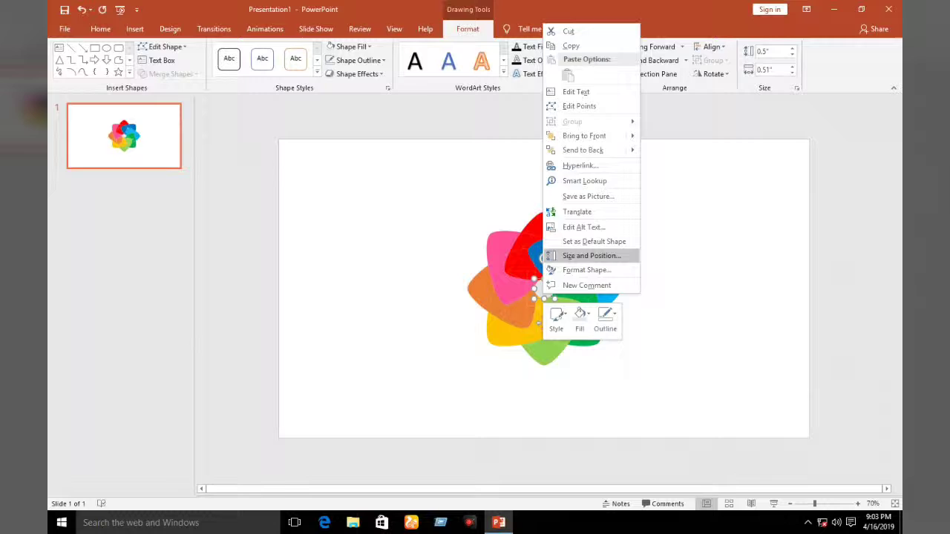
left_click(591, 256)
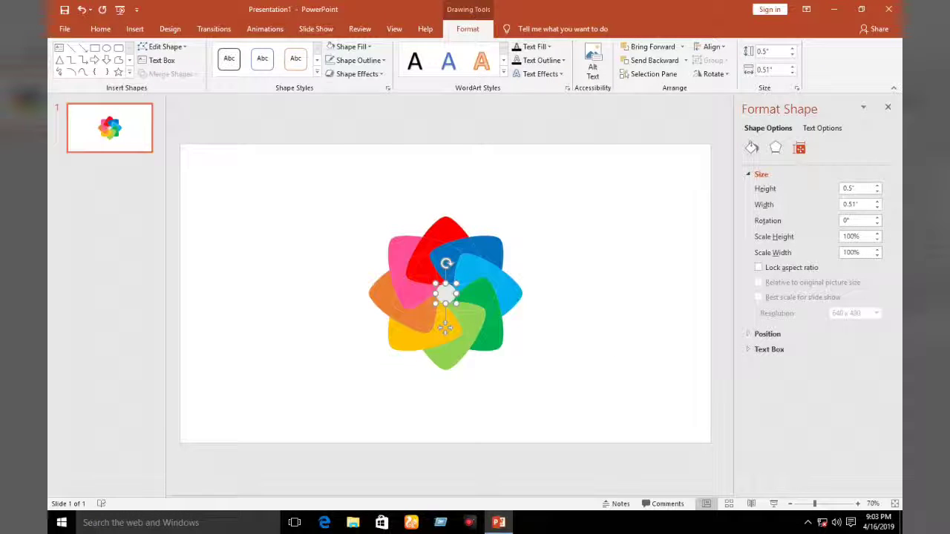
key("Tab")
type("0.5")
key("Return")
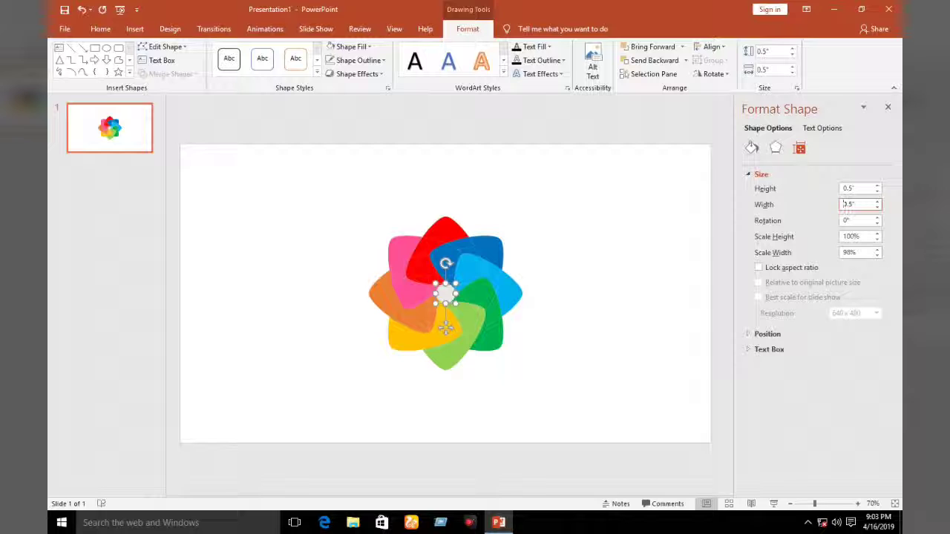
left_click(888, 107)
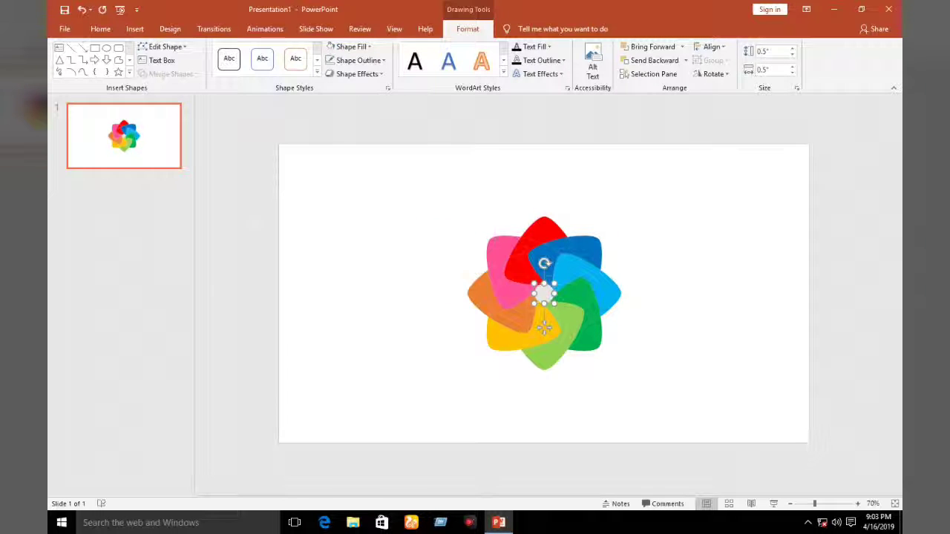
Apply Align Middle to recentre the circle vertically on the slide.
left_click(711, 46)
left_click(711, 46)
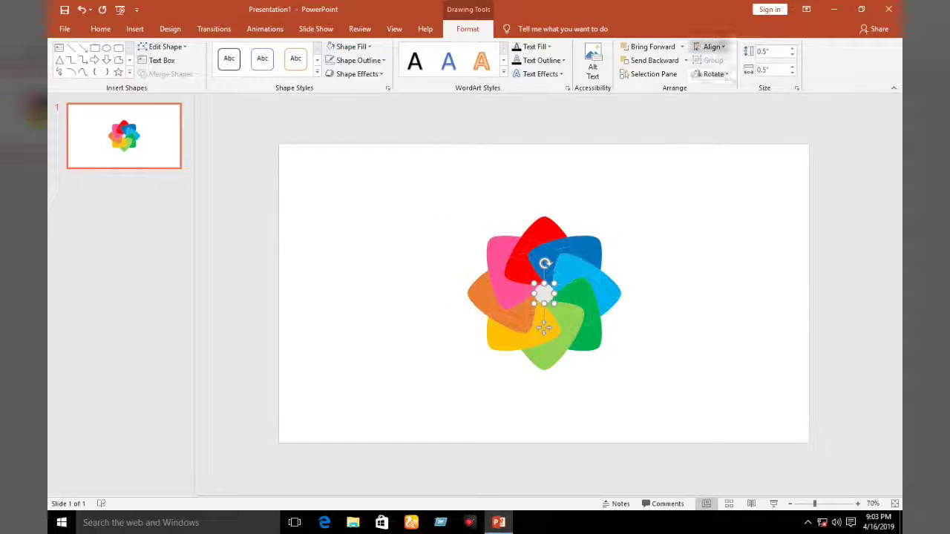
left_click(711, 46)
left_click(731, 120)
key("Escape")
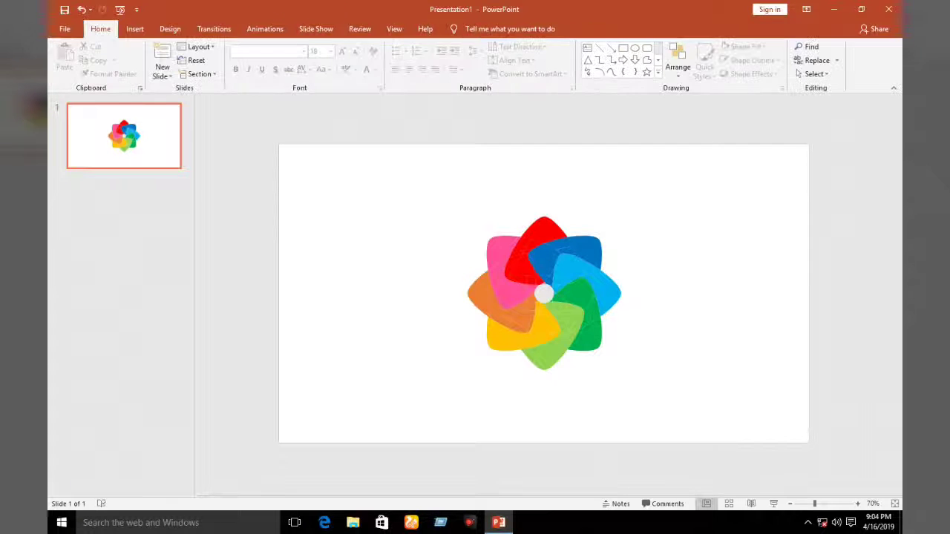
Fill the centre circle white and present the flower as a full-screen slideshow.
left_click(544, 294)
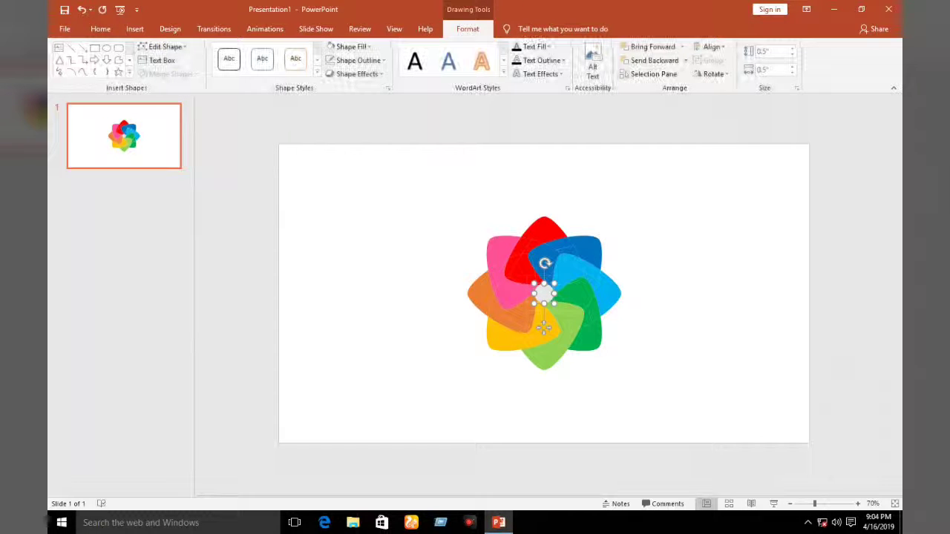
left_click(348, 46)
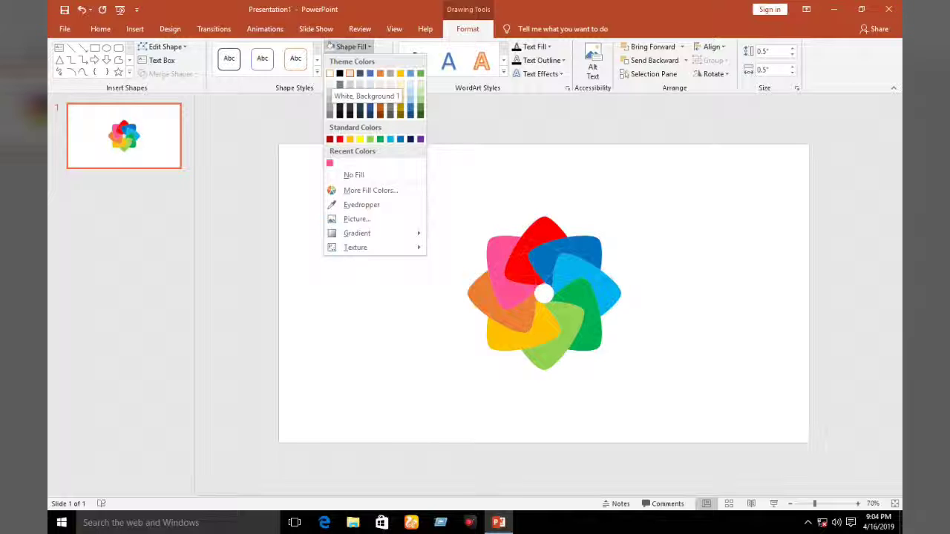
left_click(330, 73)
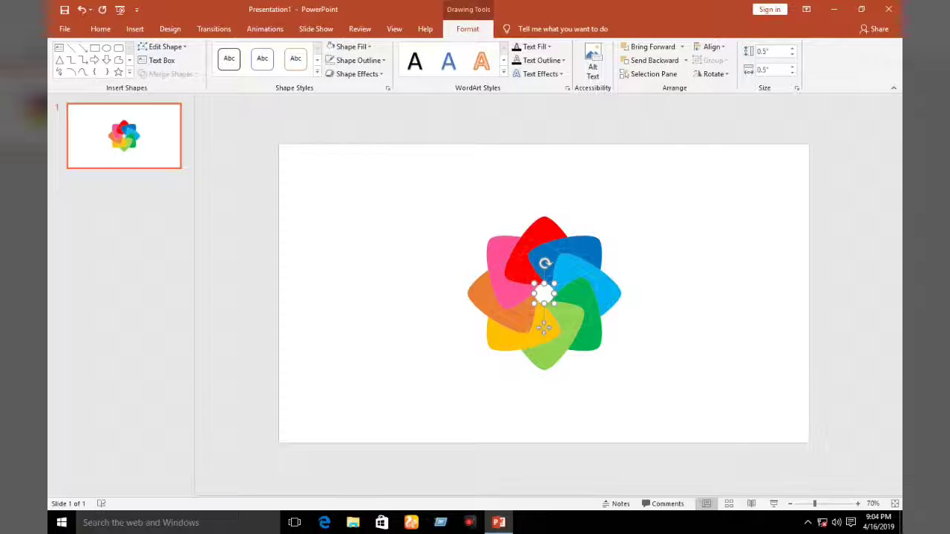
key("Escape")
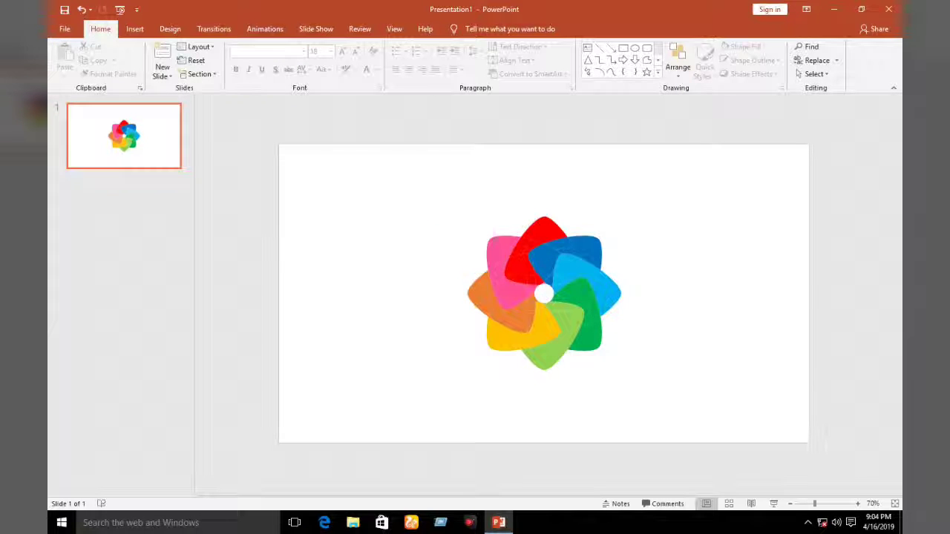
left_click(773, 504)
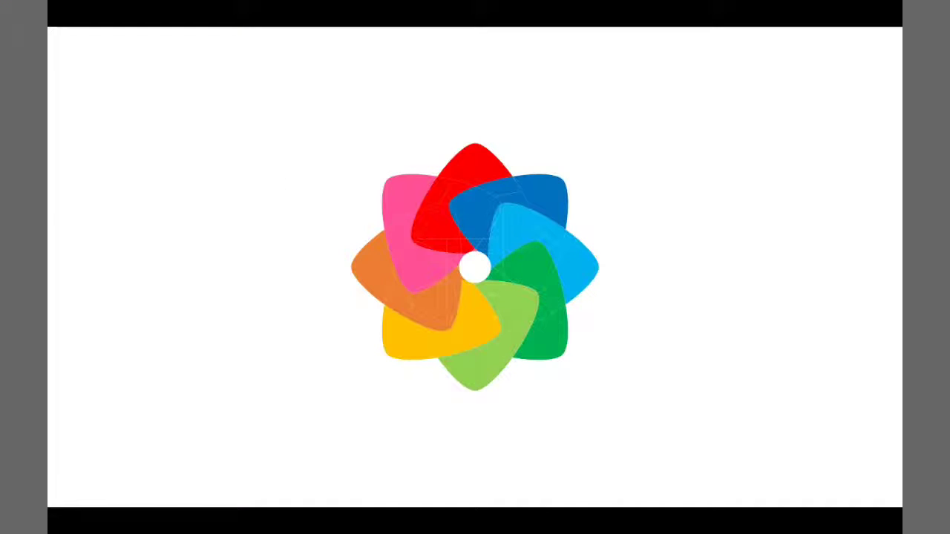